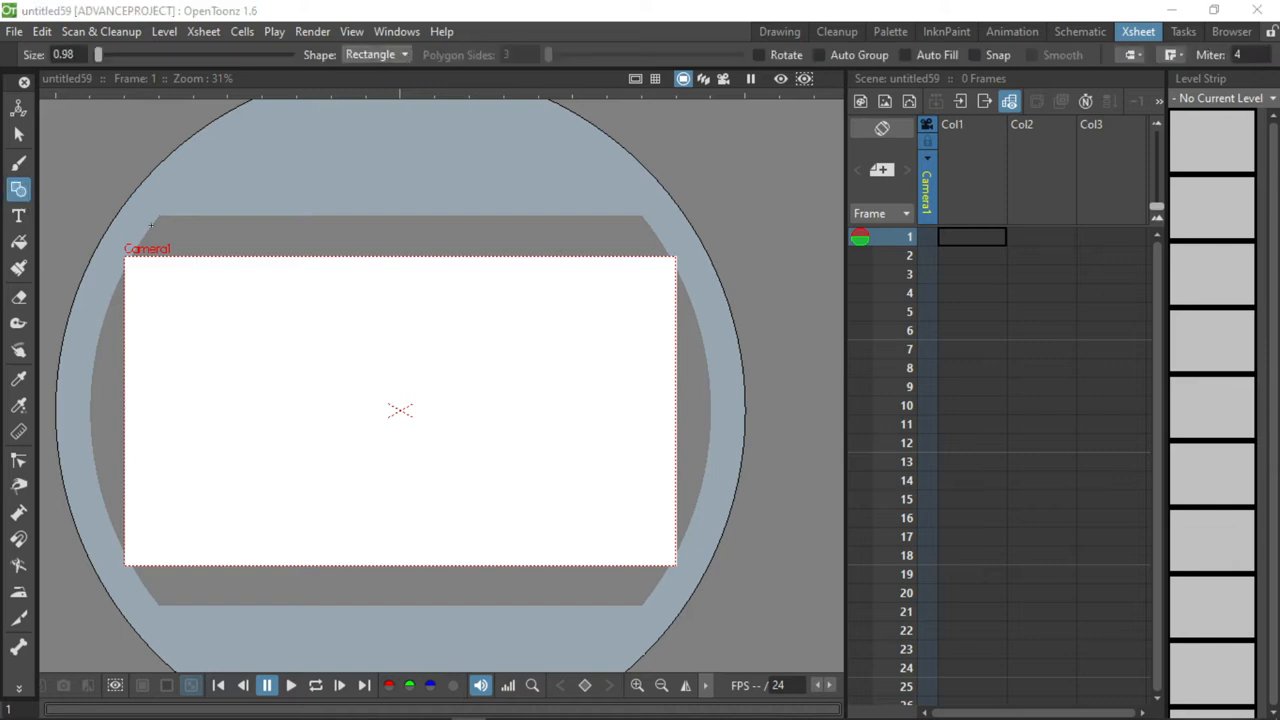
Draw a rectangle slightly larger than the camera frame in Col1 and fill it black.
drag(104, 248, 706, 578)
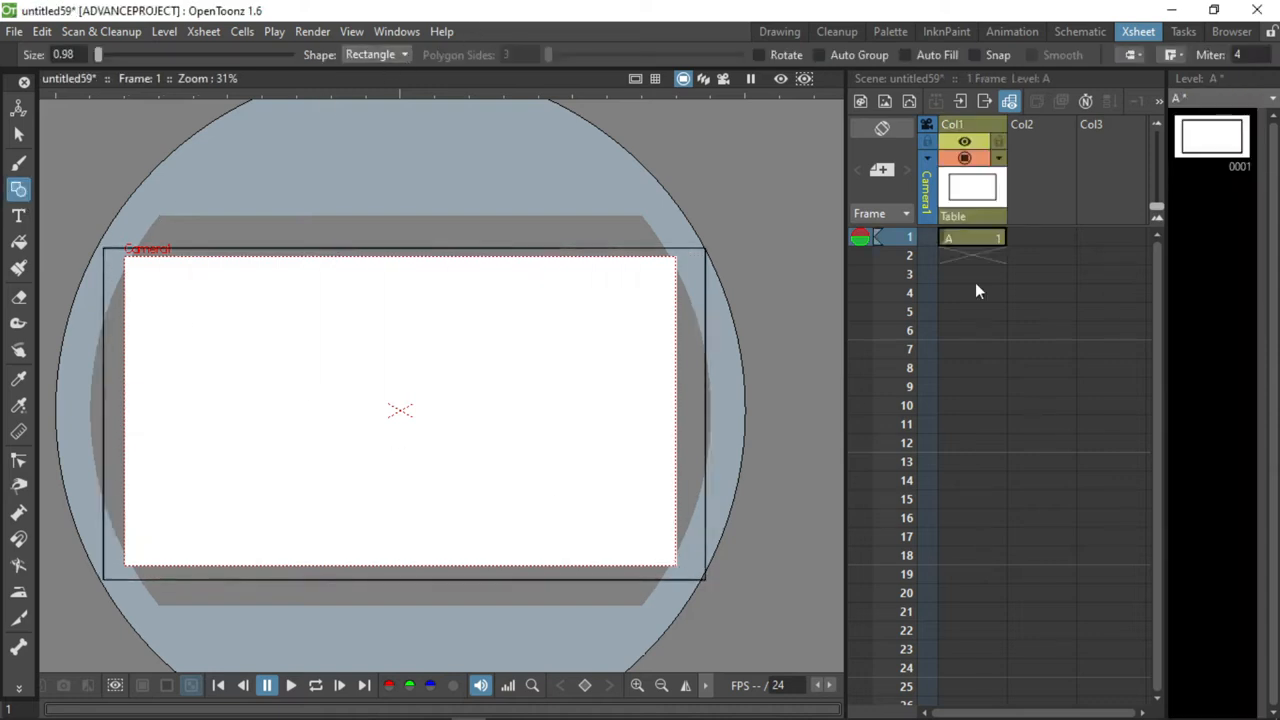
click(18, 244)
click(280, 321)
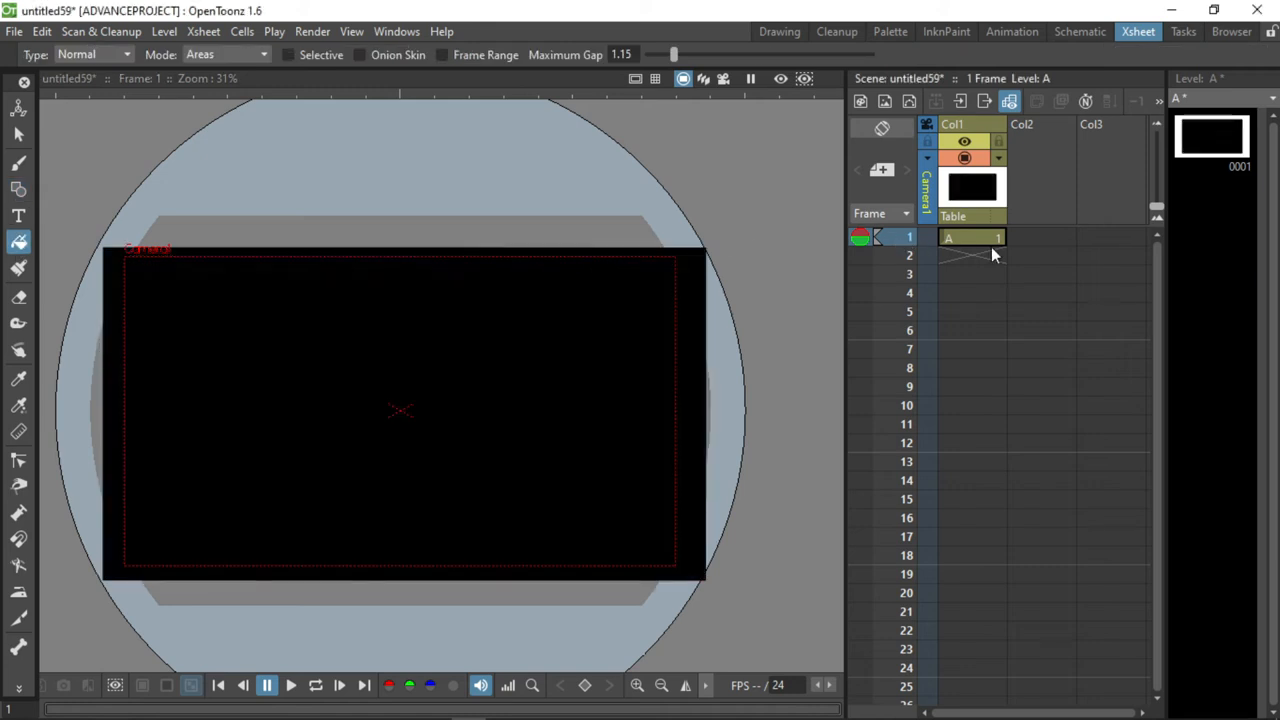
In Col2, set the brush's maximum size to 8 and paint a horizontal line above the black rectangle.
click(1019, 238)
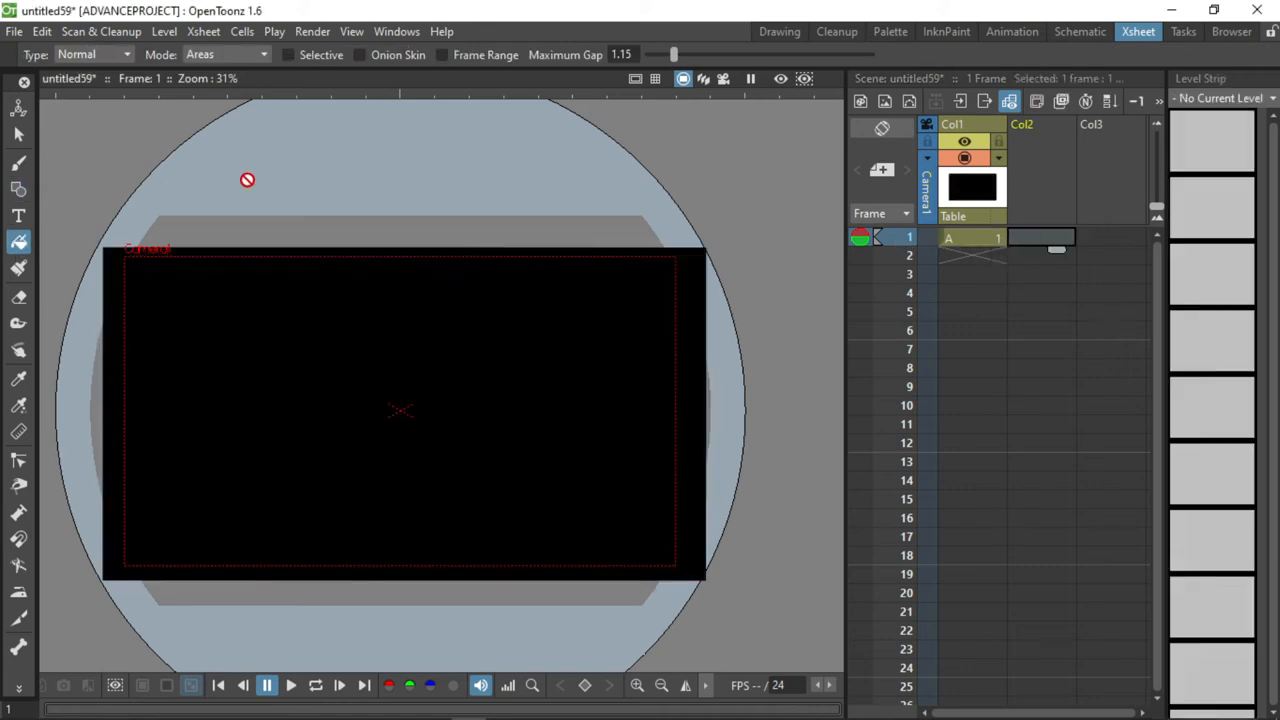
key(b)
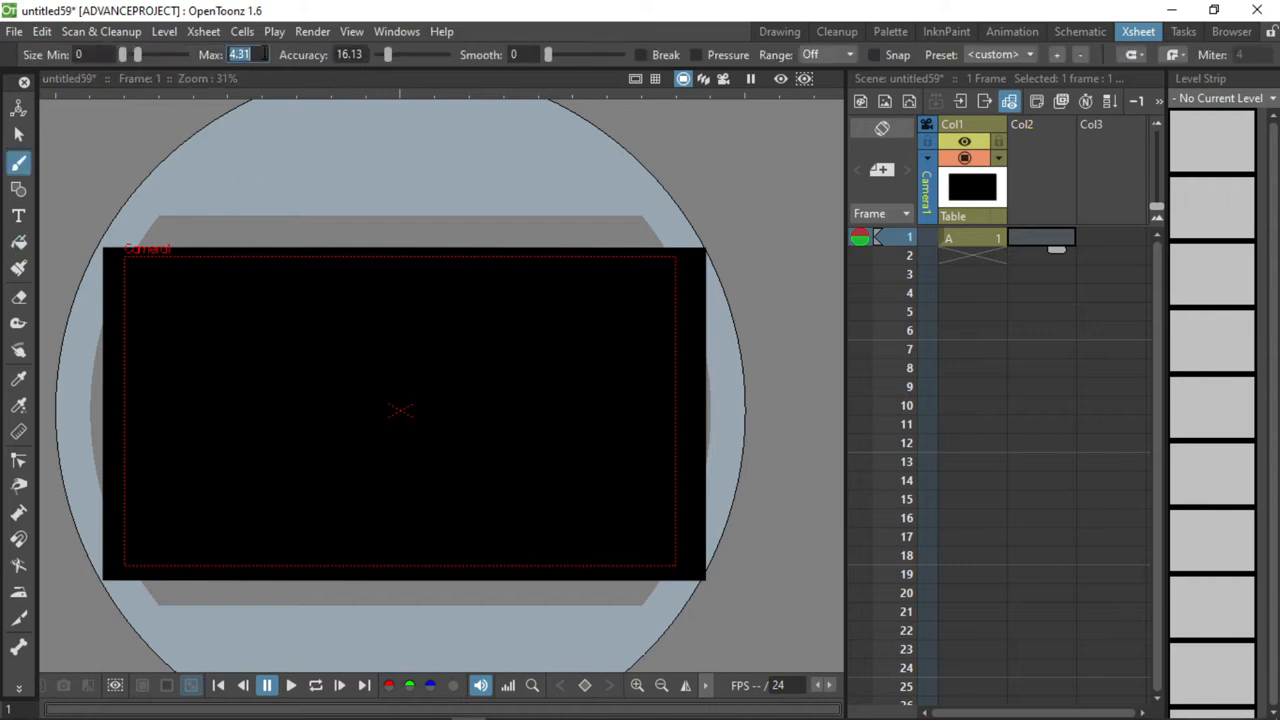
drag(137, 55, 143, 60)
drag(240, 197, 588, 191)
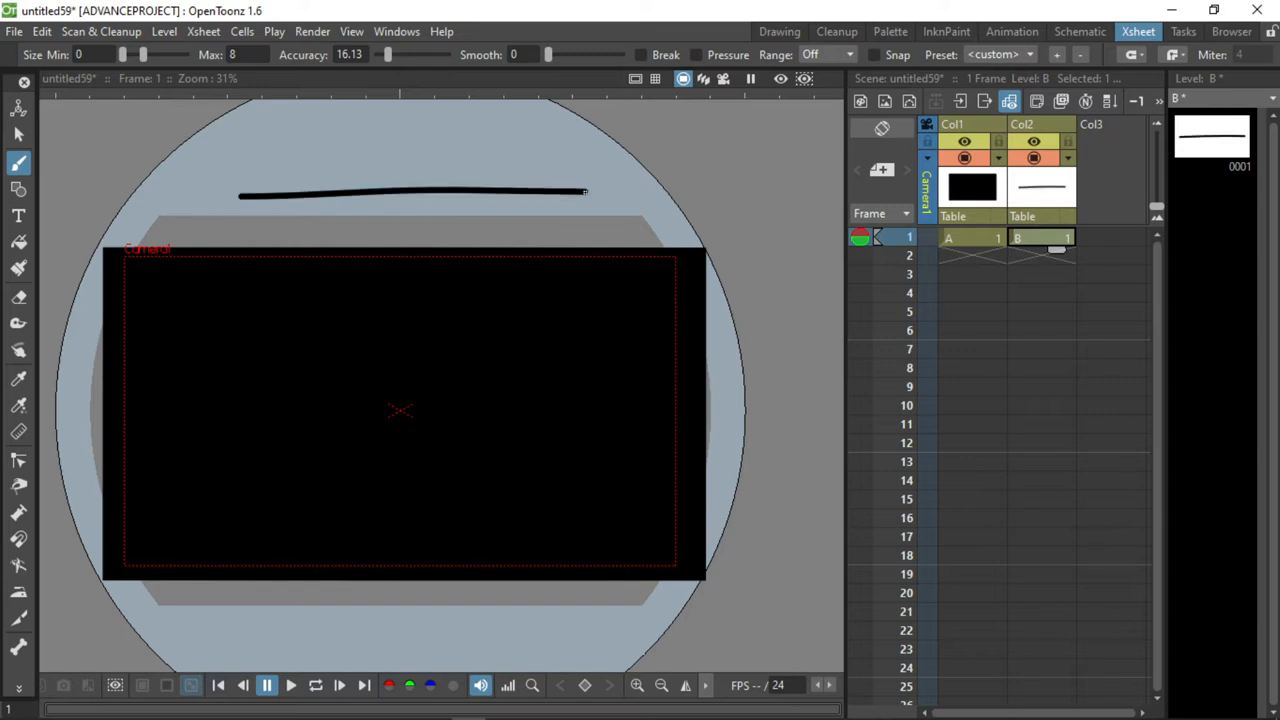
Paint one horizontal line each in Col3 and Col4, stacked below the Col2 line and above the black rectangle.
click(1091, 238)
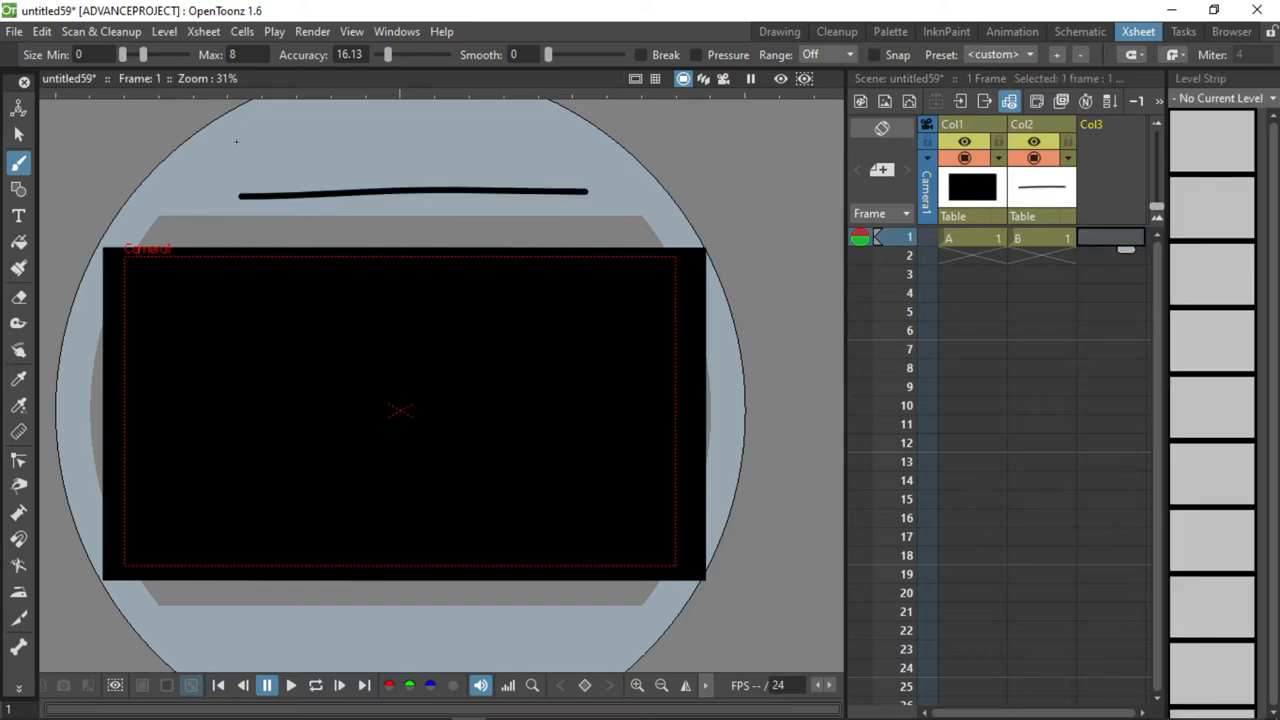
drag(240, 221, 627, 221)
click(1118, 238)
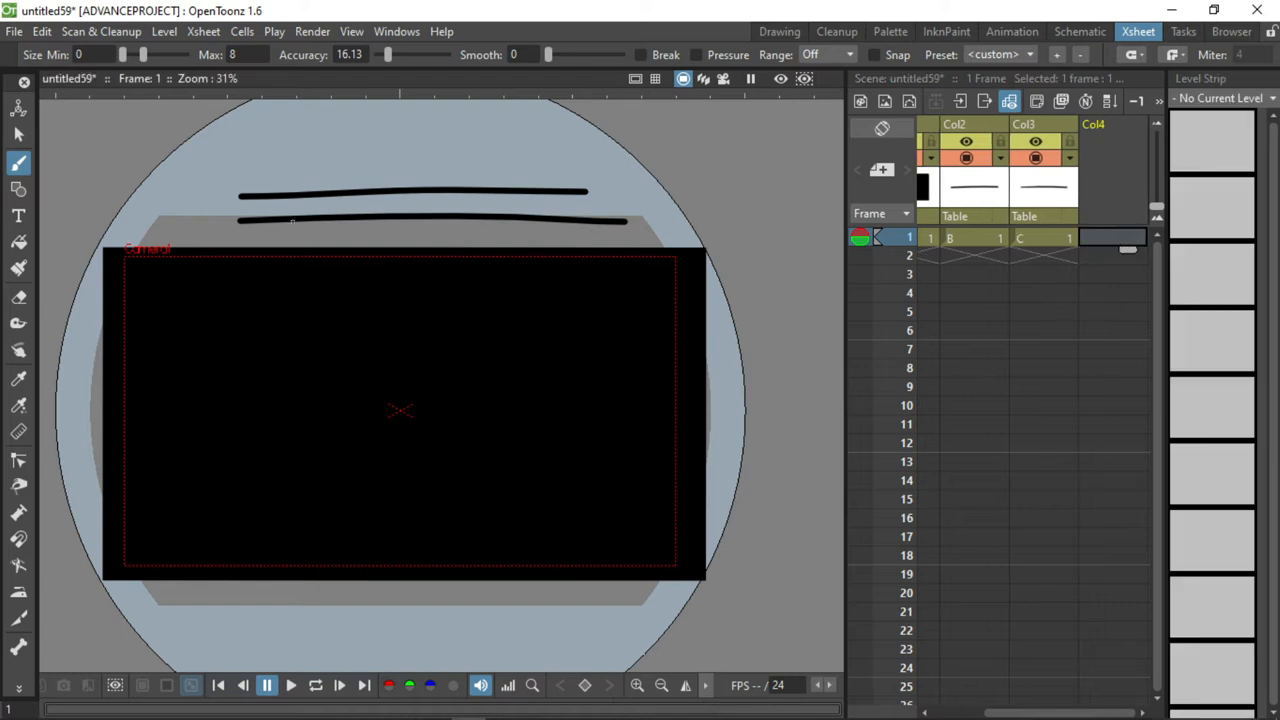
drag(242, 239, 660, 231)
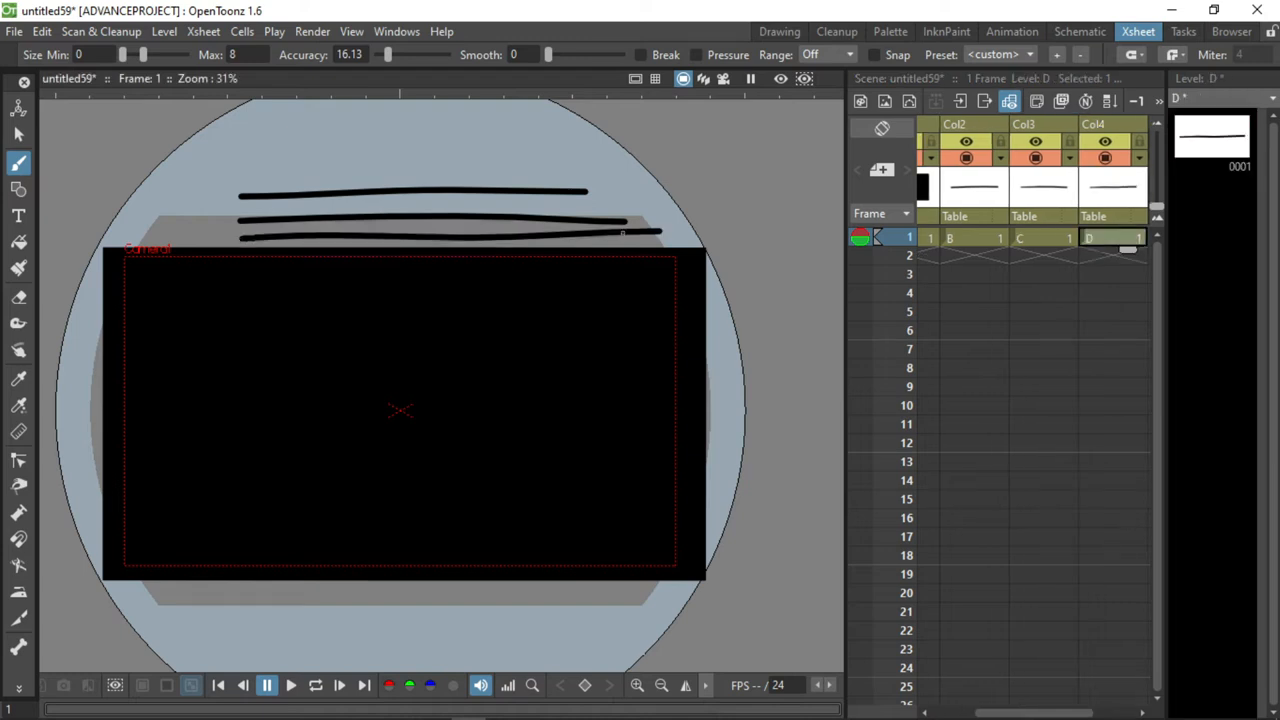
In the Palette room, recolour the Col2 line pure green and reshape it into a thick wave across the lower camera frame.
click(18, 133)
key(ctrl+a)
click(883, 32)
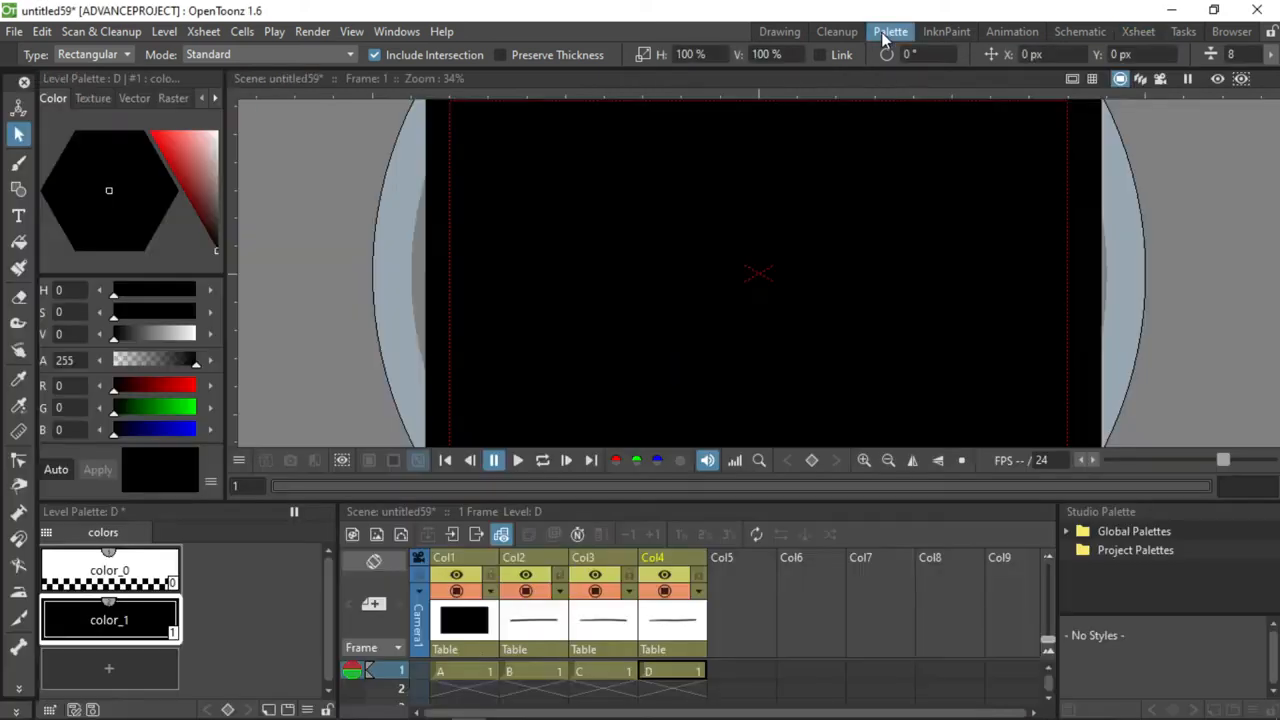
click(518, 669)
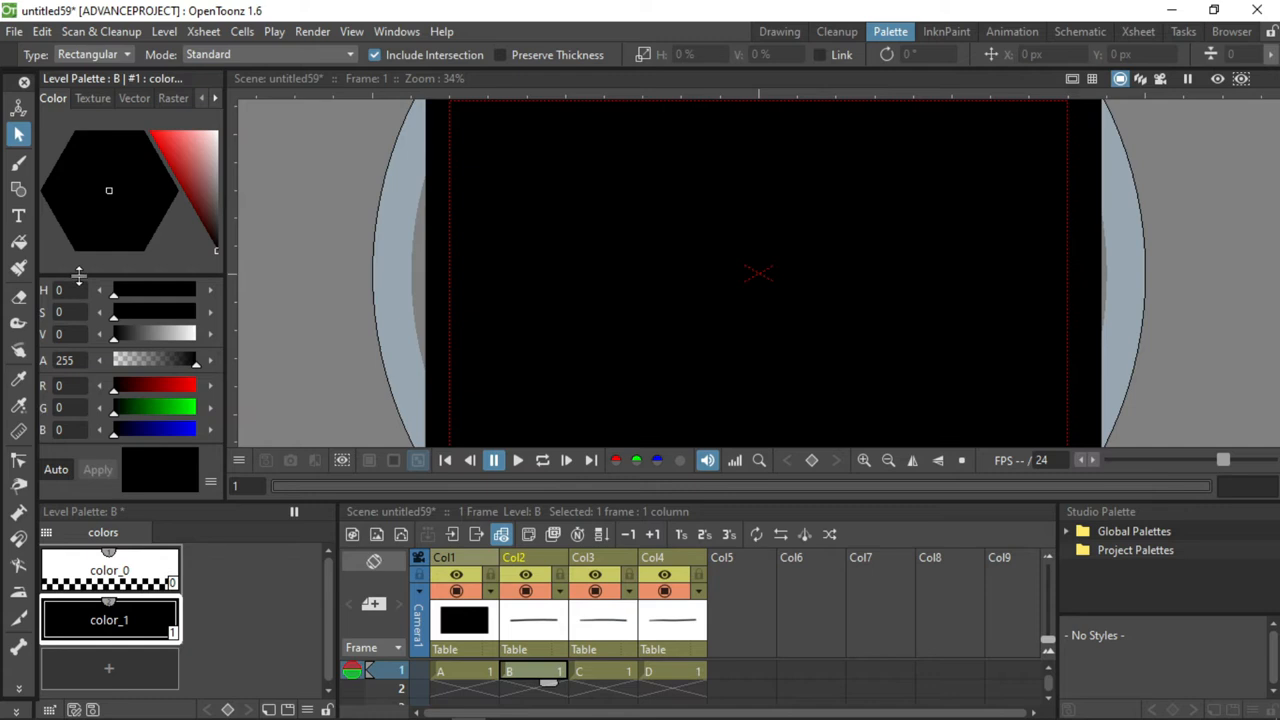
click(194, 155)
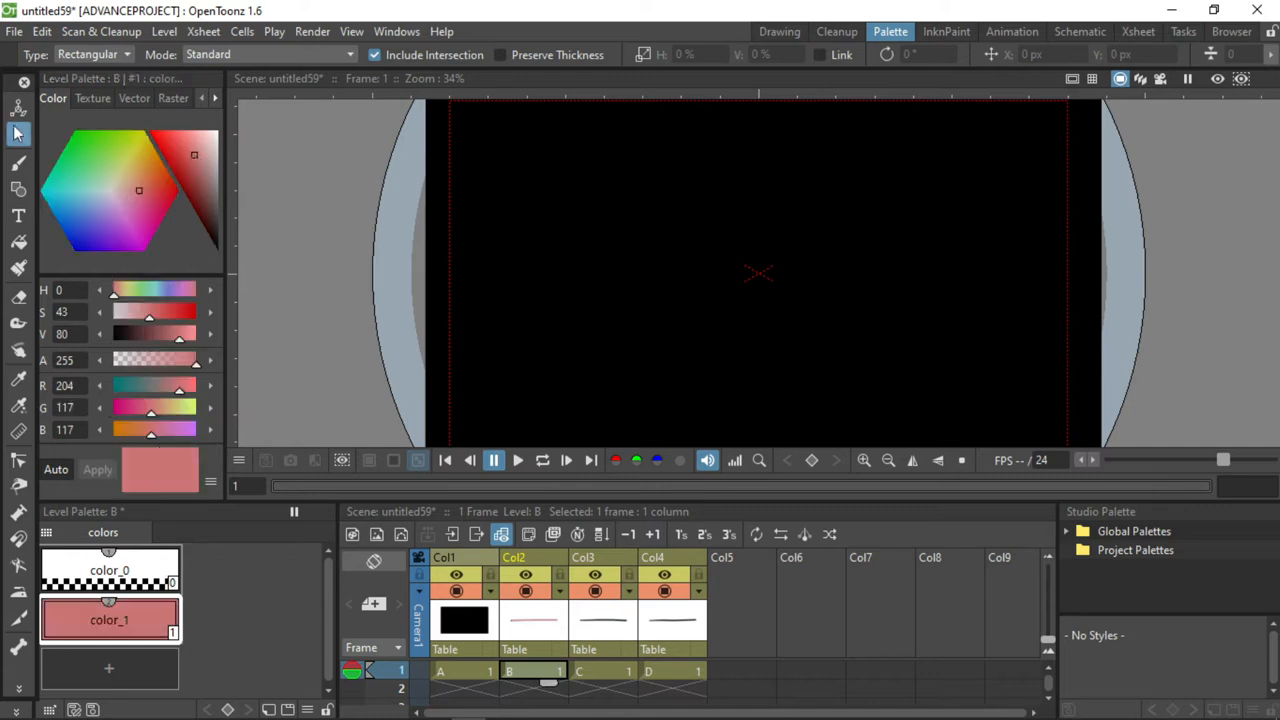
scroll(945, 179, down, 3)
click(829, 231)
drag(829, 230, 836, 251)
drag(84, 137, 69, 120)
drag(947, 256, 968, 256)
drag(119, 390, 110, 389)
drag(182, 411, 200, 412)
drag(770, 229, 743, 225)
drag(968, 283, 1016, 275)
drag(912, 228, 888, 249)
Recolour the Col3 line pure red and reshape it into a thick sagging curve across the middle of the frame.
click(600, 671)
click(866, 129)
drag(878, 125, 878, 183)
drag(855, 177, 837, 231)
drag(172, 150, 140, 122)
drag(954, 214, 997, 214)
drag(755, 214, 725, 214)
Recolour the Col4 line yellow and reshape it into a thick wave across the upper part of the frame.
click(672, 671)
click(975, 135)
drag(977, 134, 977, 152)
drag(958, 146, 938, 246)
click(170, 411)
click(194, 389)
drag(172, 411, 200, 411)
drag(766, 247, 742, 269)
mouse_move(892, 246)
mouse_down()
mouse_move(876, 173)
mouse_move(903, 208)
mouse_up()
drag(753, 194, 741, 168)
scroll(954, 206, down, 3)
scroll(1035, 163, up, 5)
scroll(976, 234, up, 2)
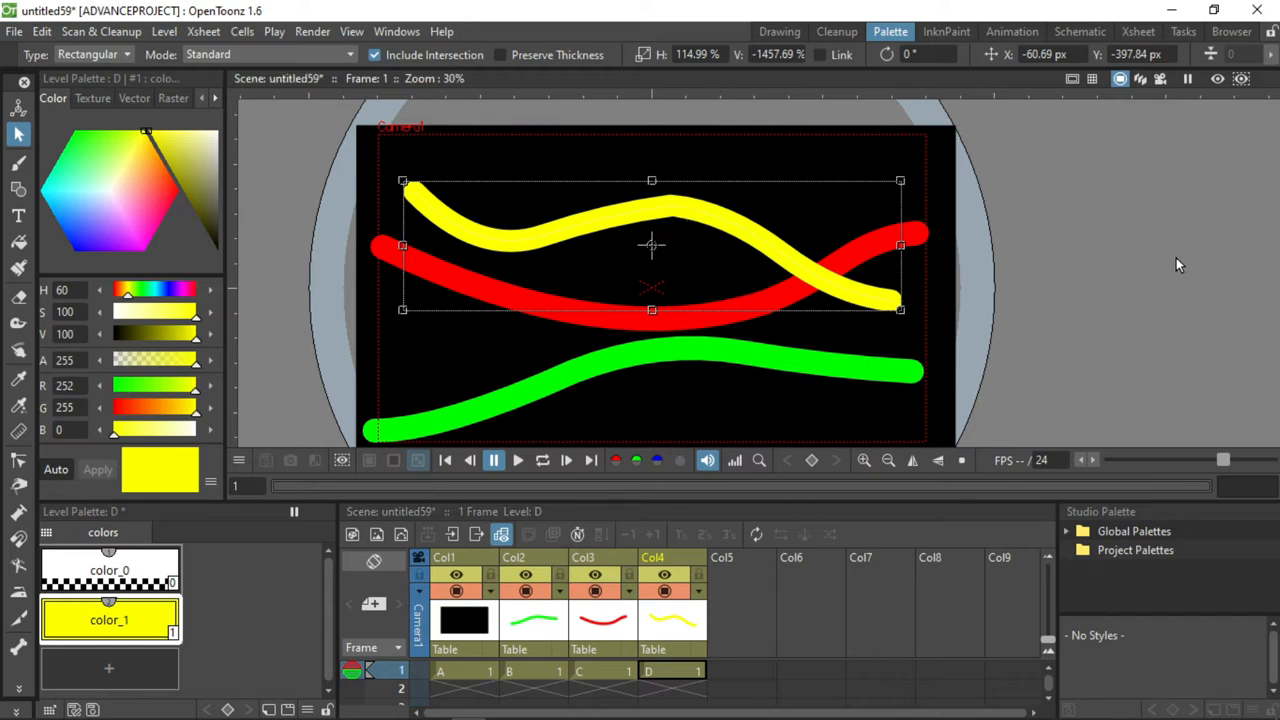
Switch to the Schematic room and check the thumbnail preview of the Col1 node.
click(1088, 38)
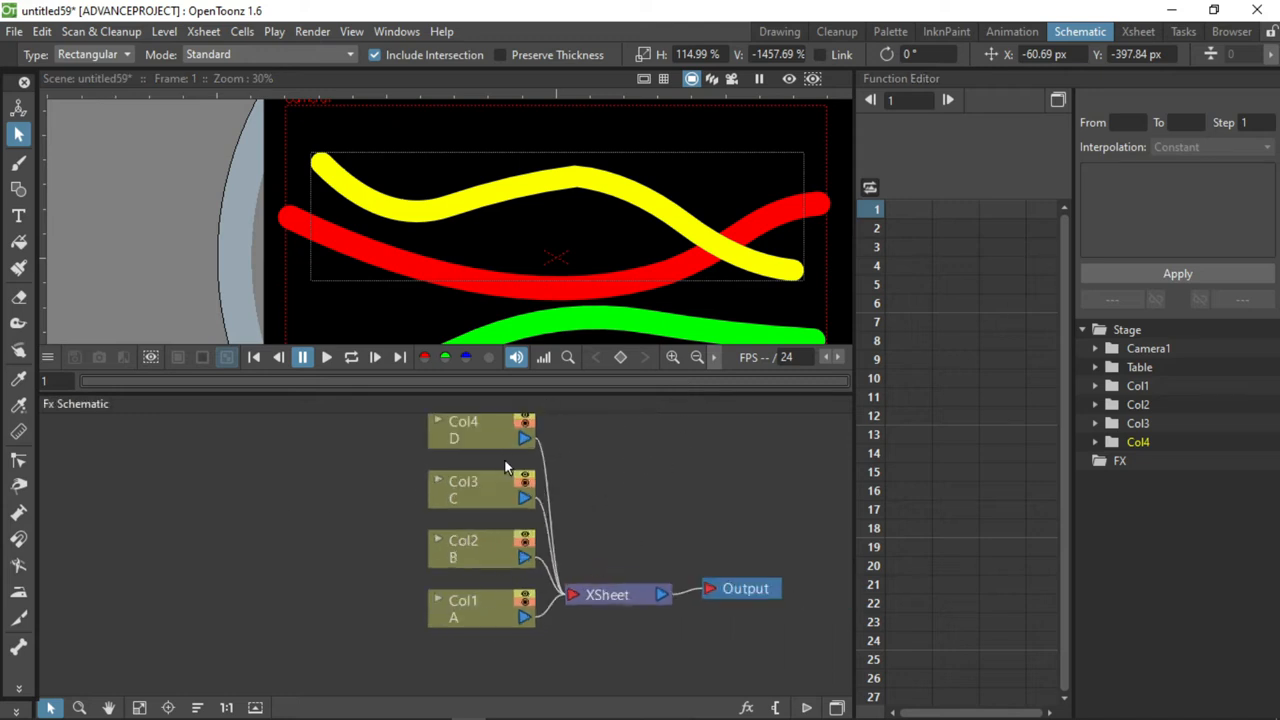
click(480, 443)
click(463, 610)
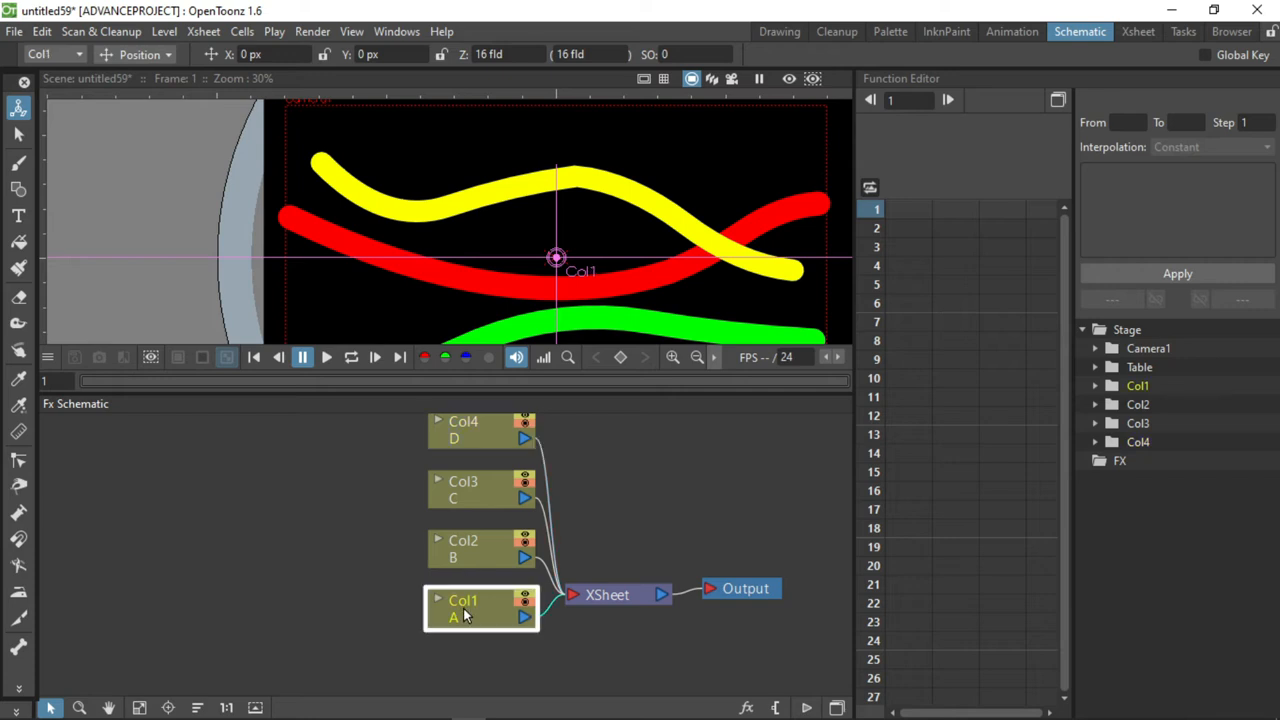
click(440, 598)
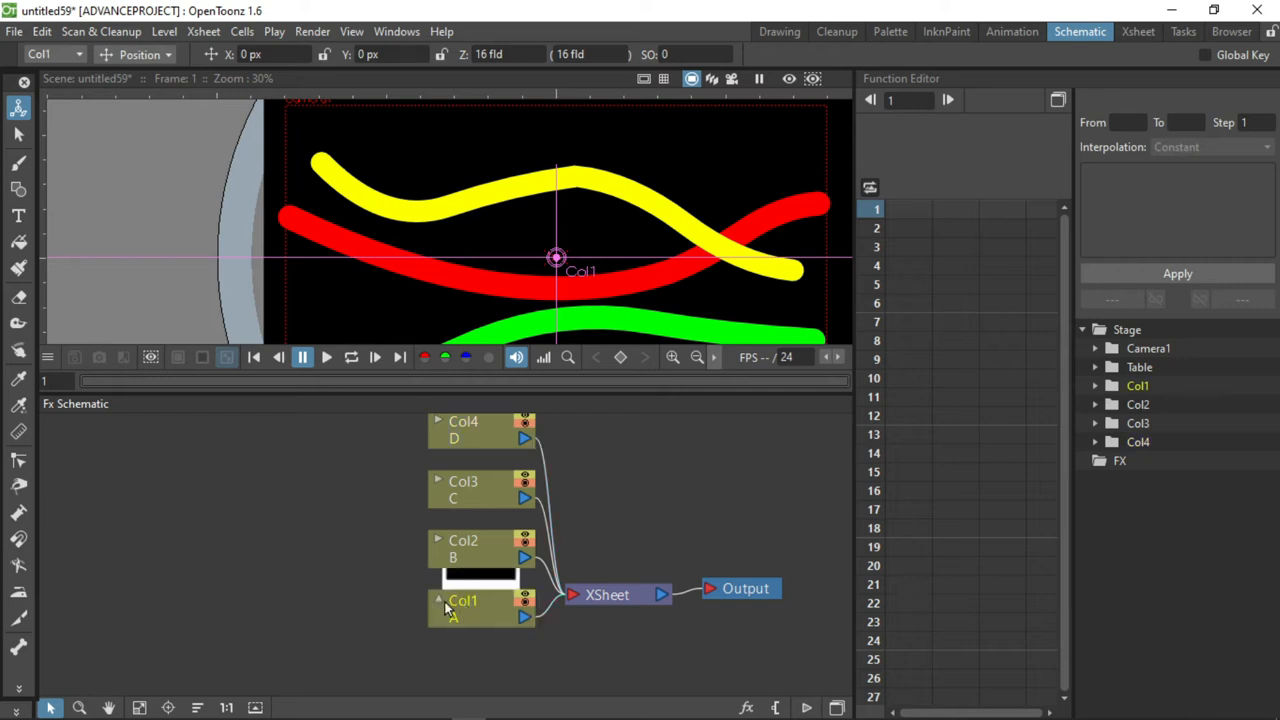
click(441, 600)
Spread the Col1, Col2, Col3 and Col4 nodes apart in the Fx schematic.
drag(482, 599, 120, 584)
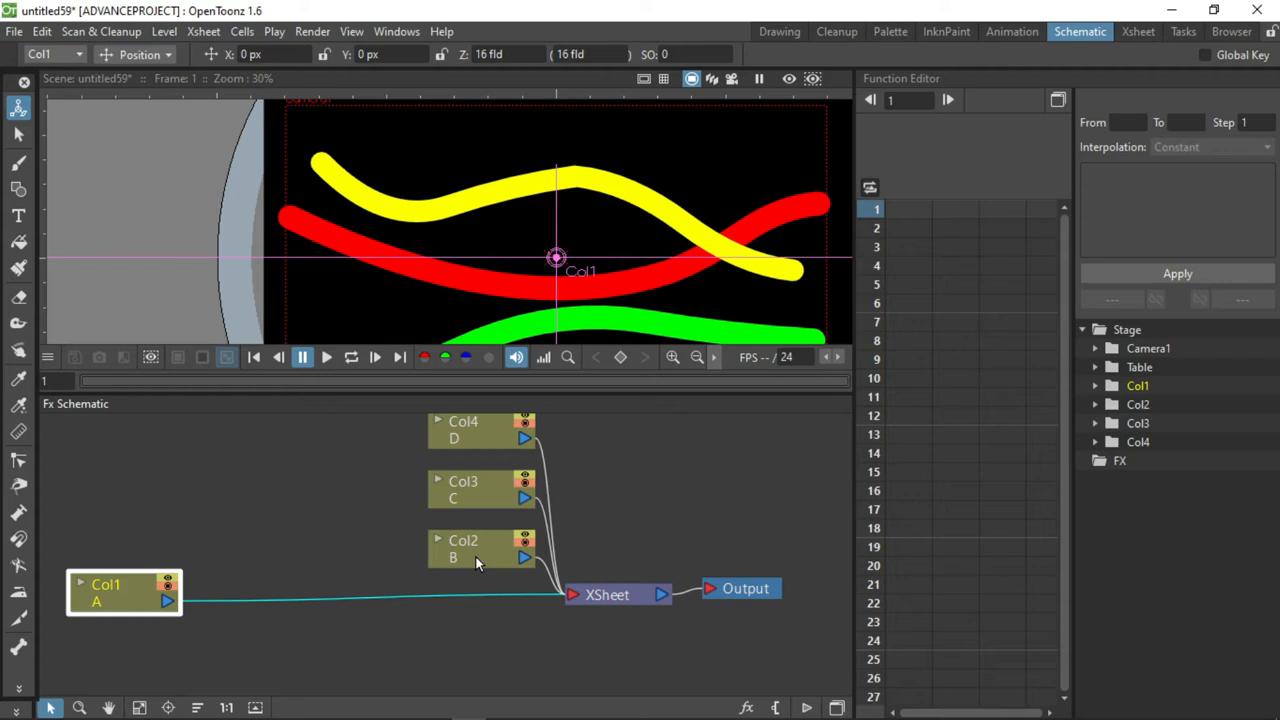
drag(476, 563, 386, 568)
drag(460, 498, 394, 502)
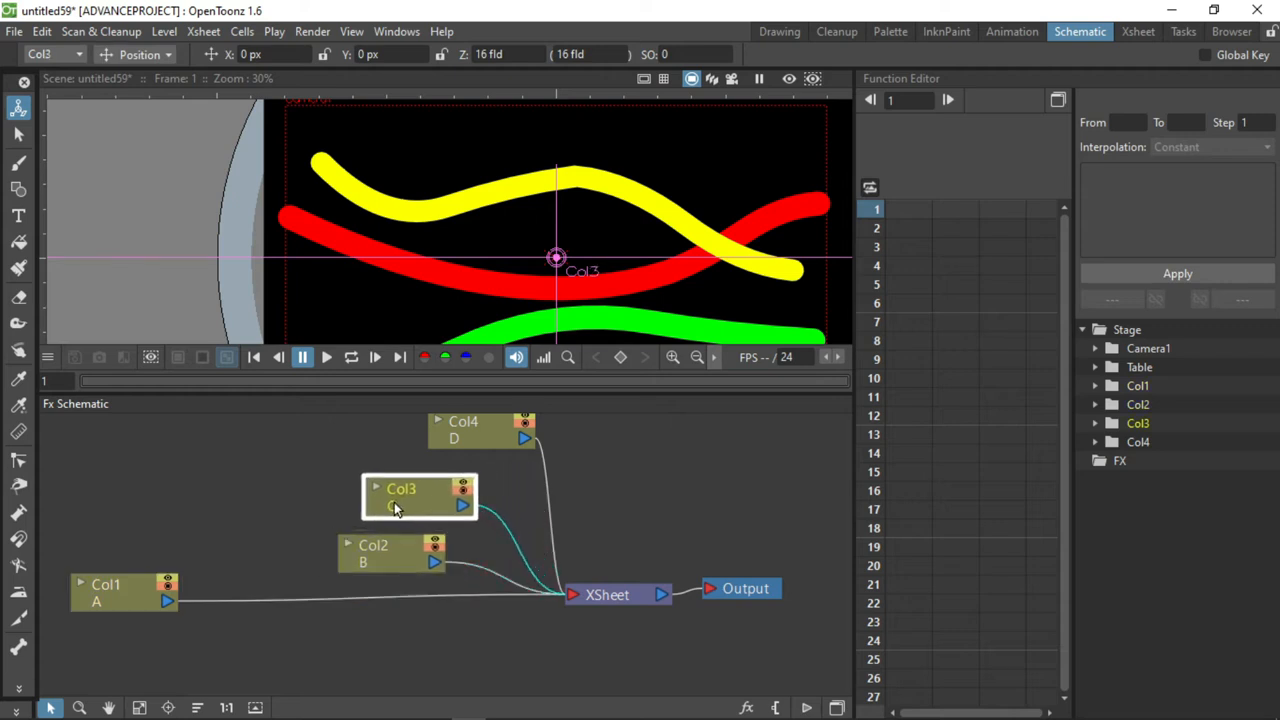
drag(490, 428, 687, 446)
drag(446, 500, 526, 477)
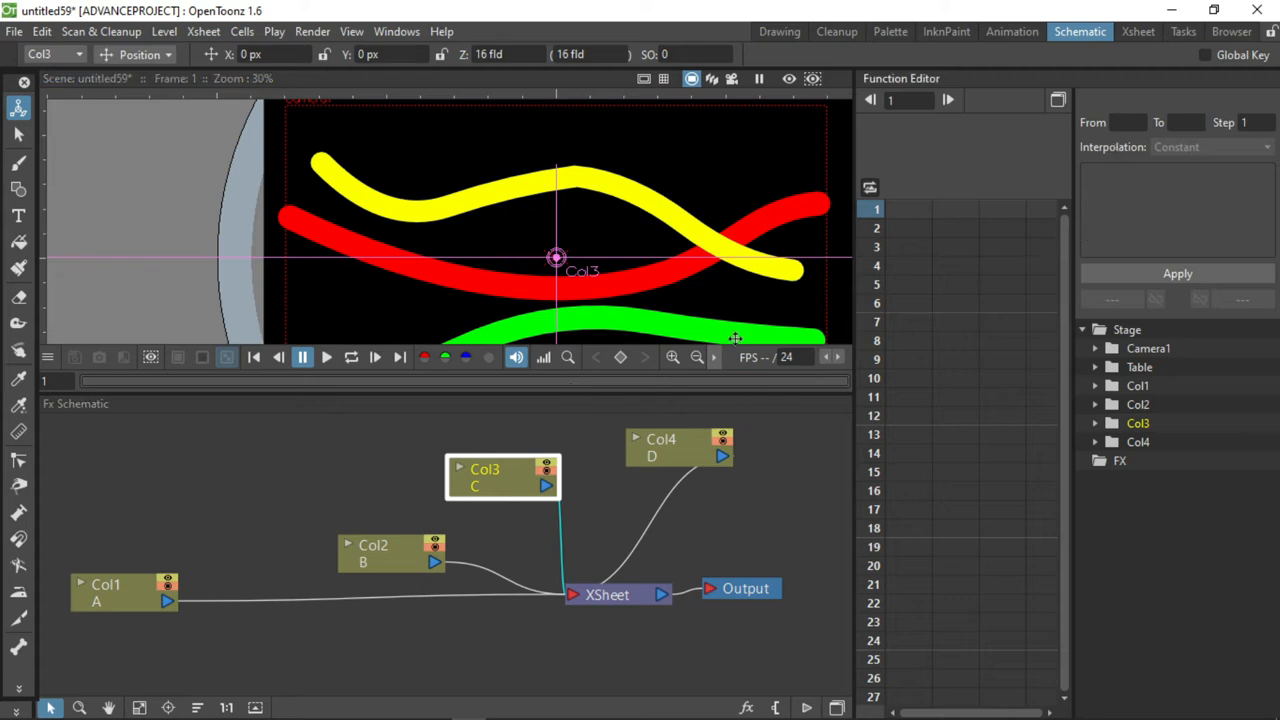
Select the Col2 cell in the Xsheet room, return to the Schematic room and select the green line.
click(1145, 34)
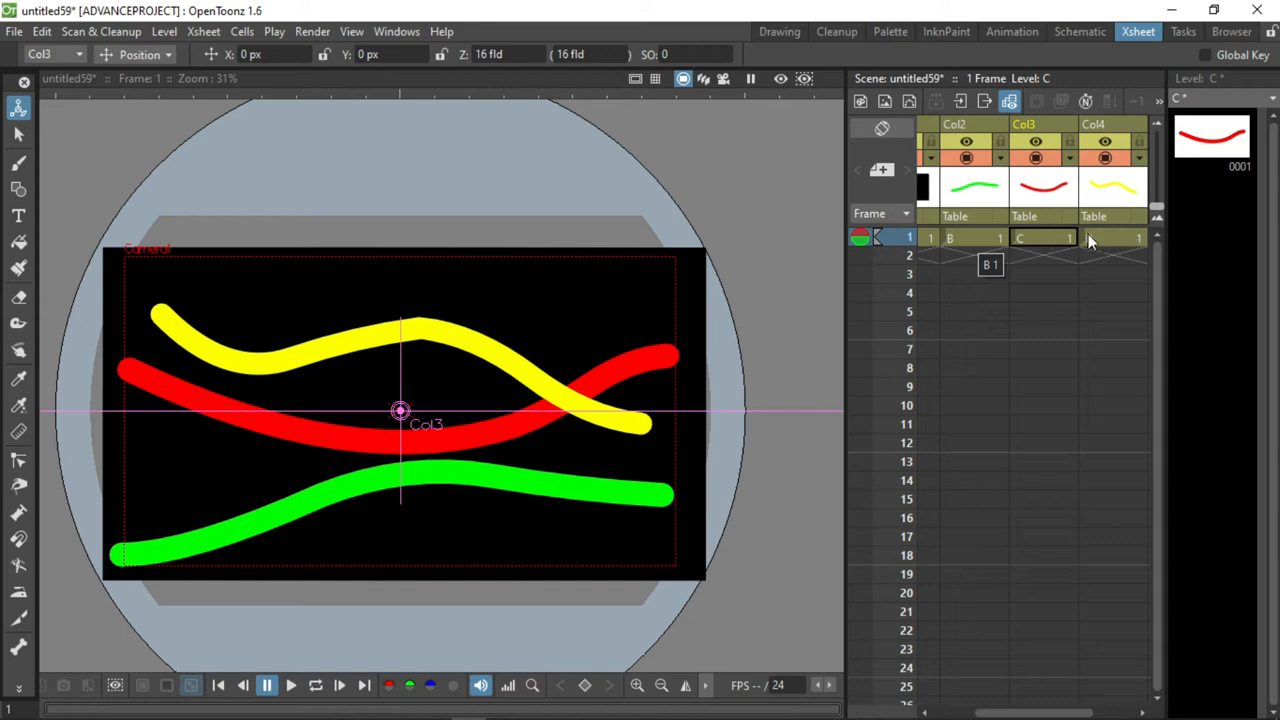
click(978, 238)
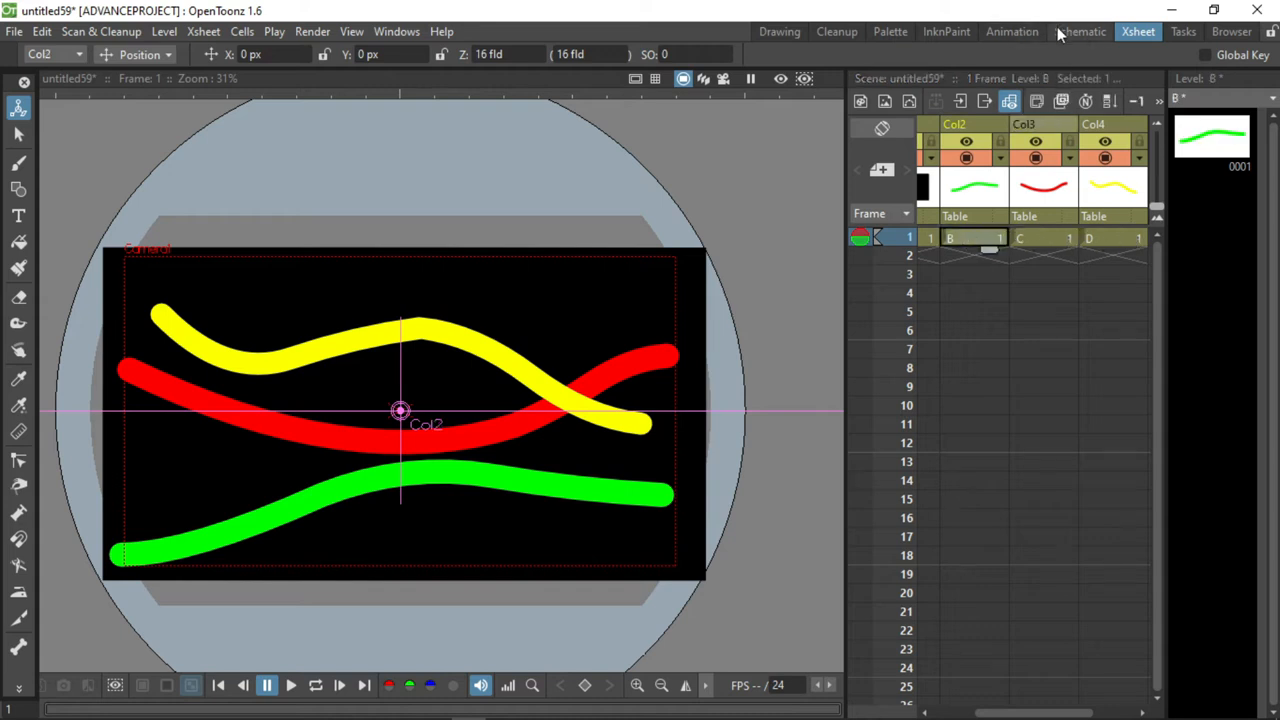
click(1062, 33)
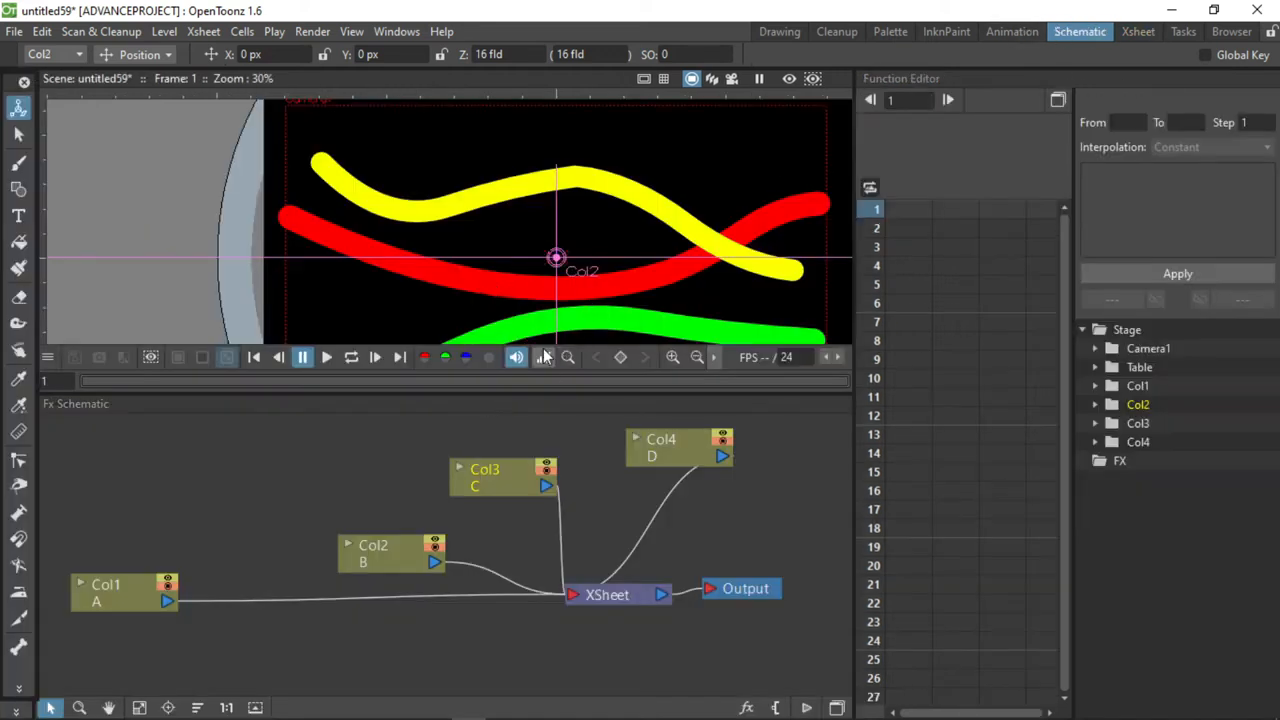
scroll(651, 306, down, 1)
key(s)
click(546, 300)
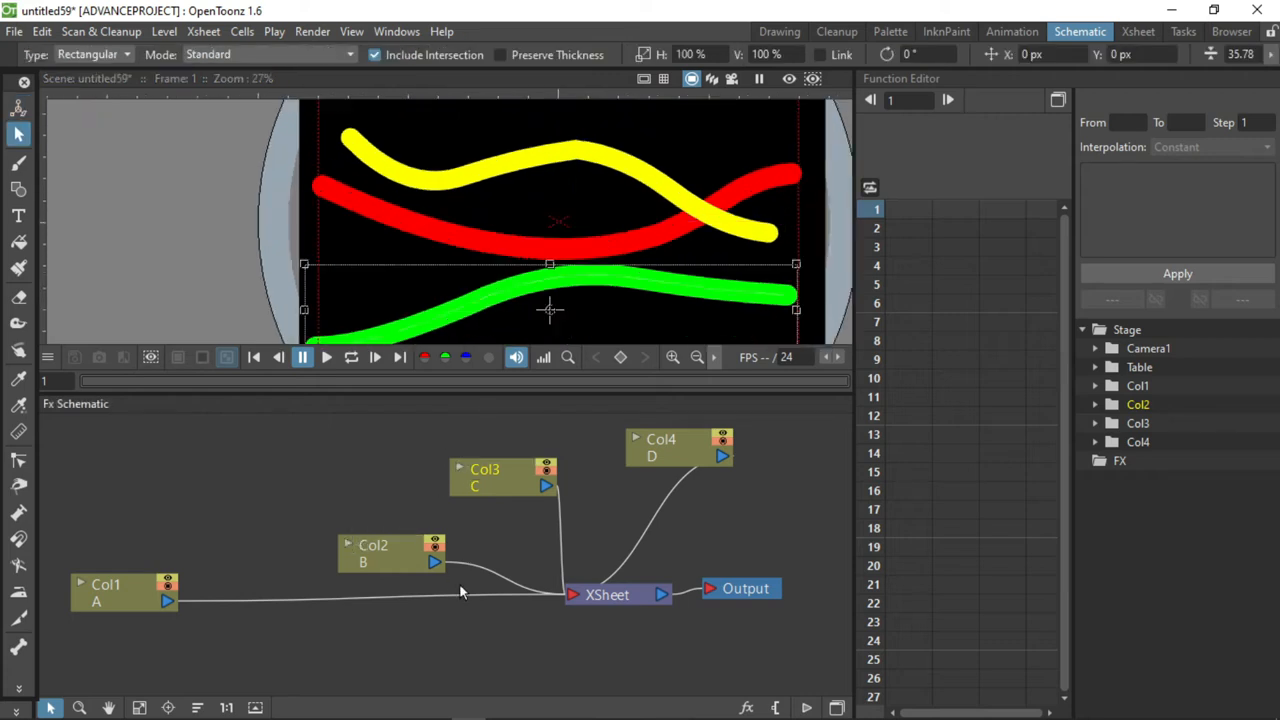
Activate the Animate tool for the Col2 node and move the Col3 and Col2 nodes further from the XSheet node.
click(384, 562)
key(a)
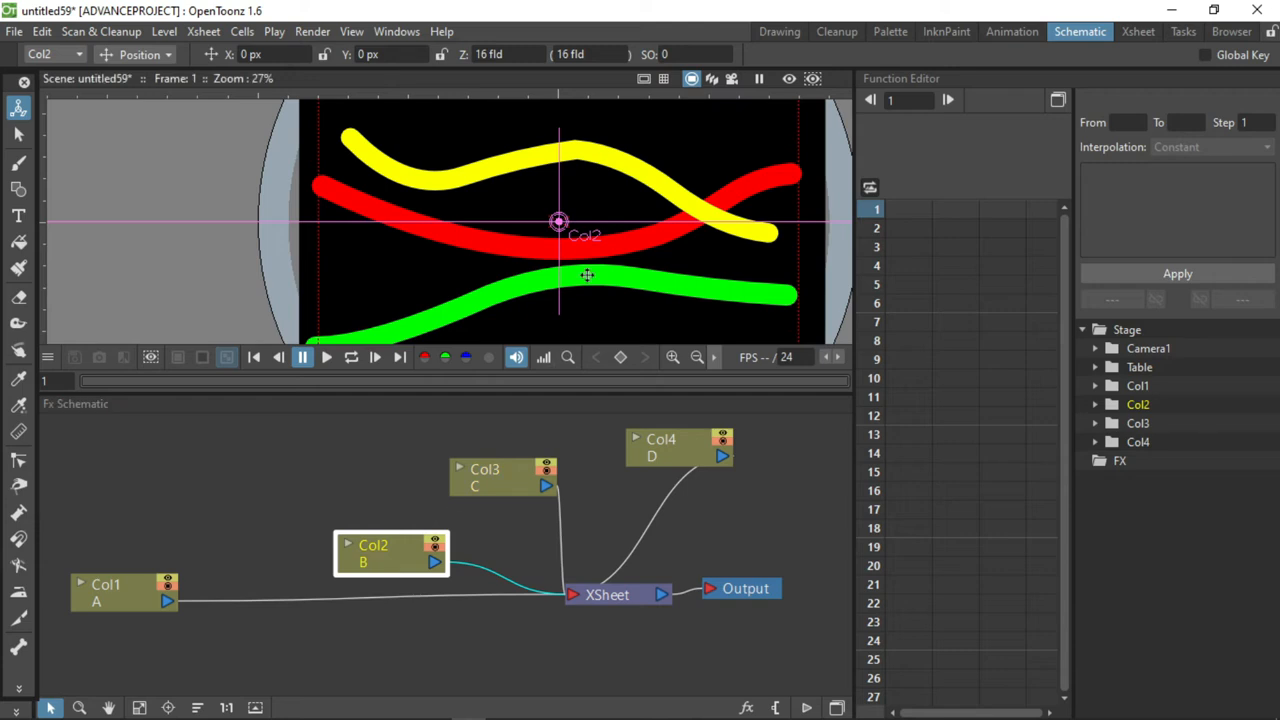
click(18, 133)
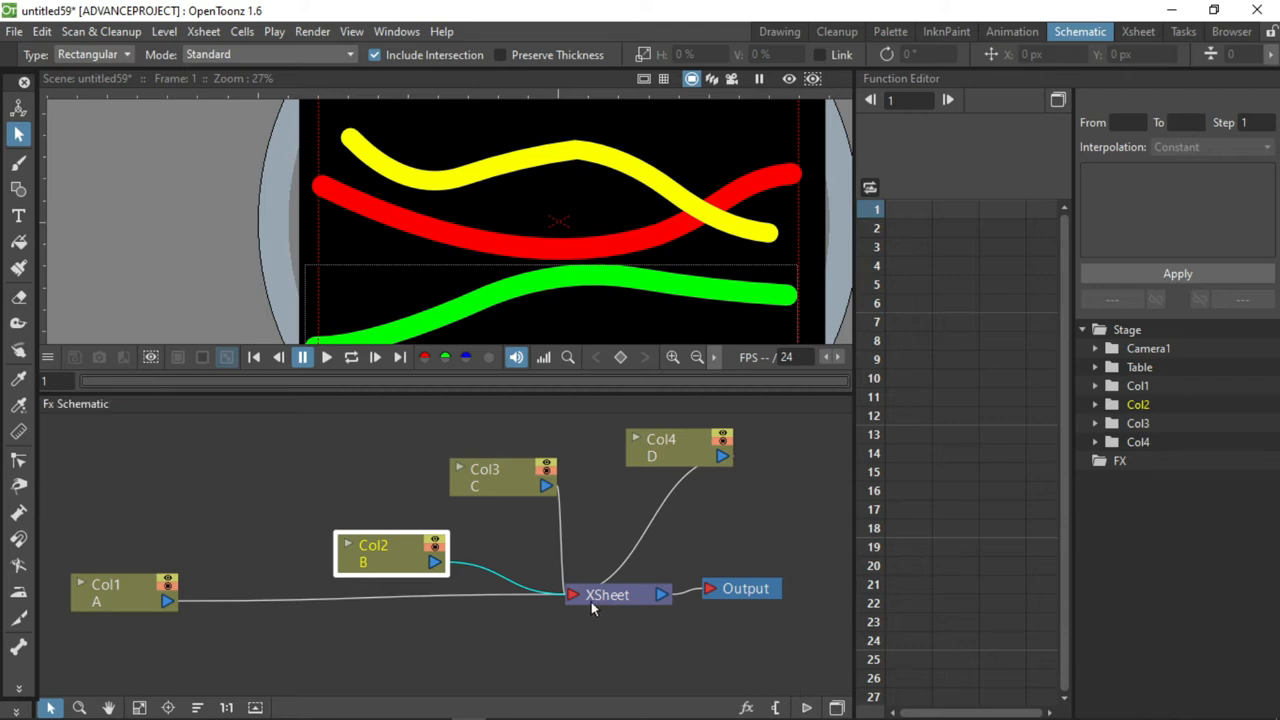
key(a)
drag(490, 478, 450, 448)
drag(385, 550, 320, 508)
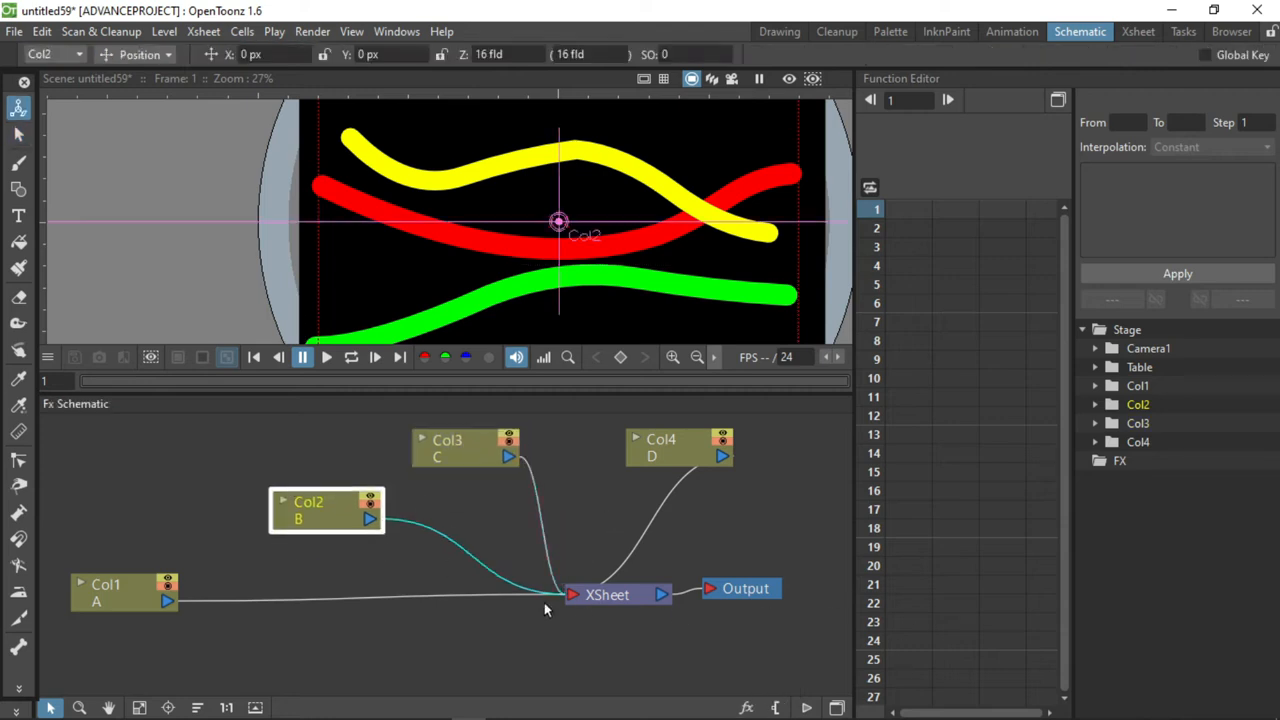
Toggle between the FX and Stage schematics to compare them, ending on the FX schematic.
click(836, 708)
click(836, 708)
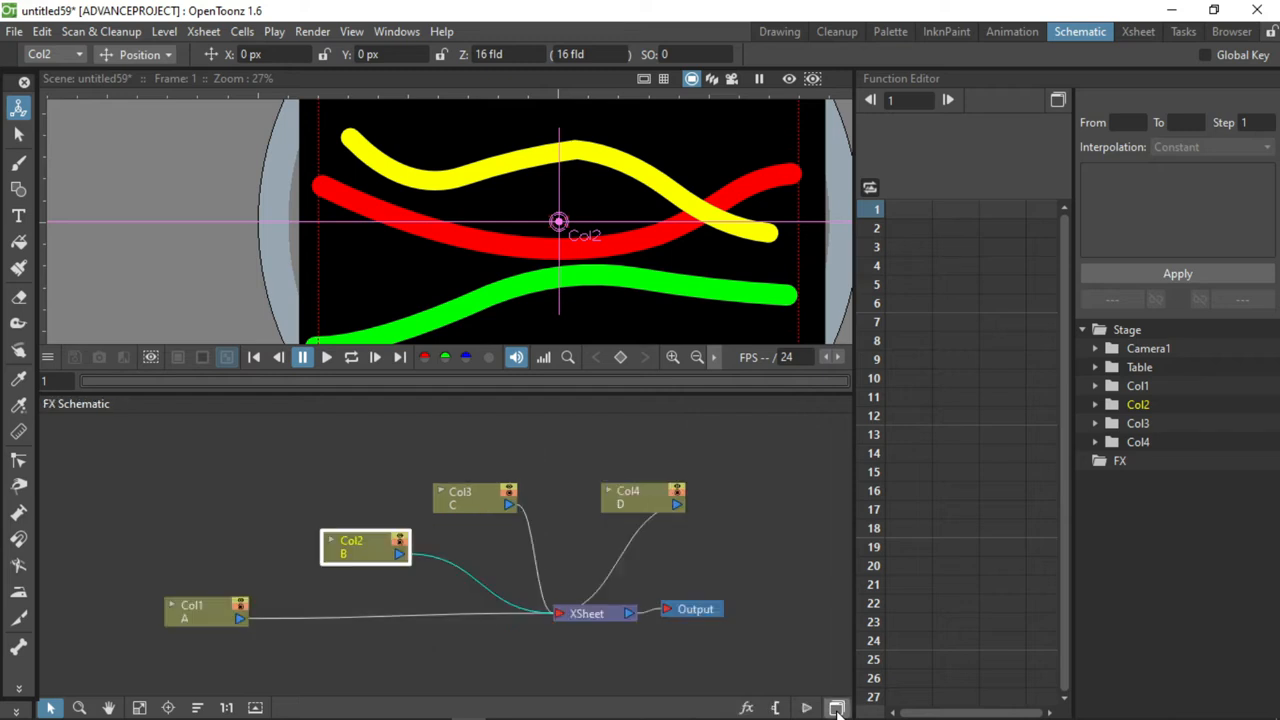
click(836, 708)
click(836, 708)
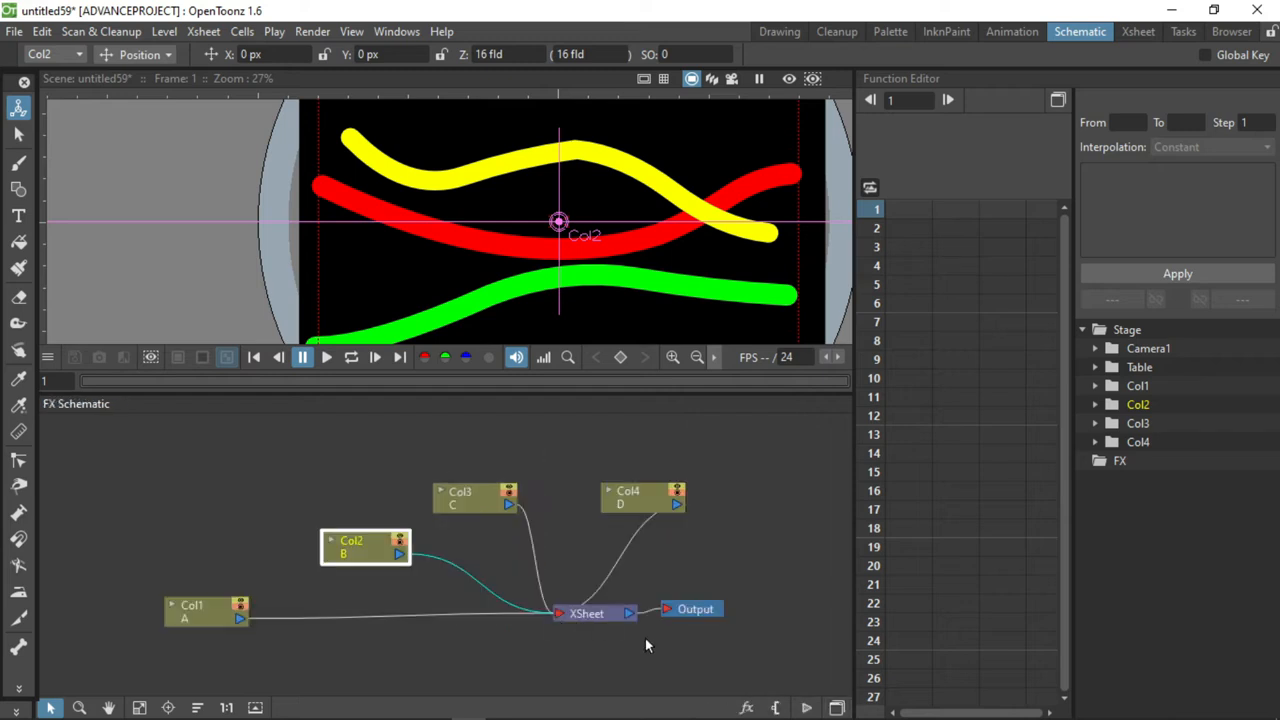
click(838, 708)
click(838, 708)
Check the XSheet and Output nodes, and move the Col3 and Col2 nodes higher in the FX schematic.
click(598, 617)
click(695, 612)
click(707, 548)
click(345, 553)
drag(488, 508, 516, 461)
drag(395, 551, 365, 527)
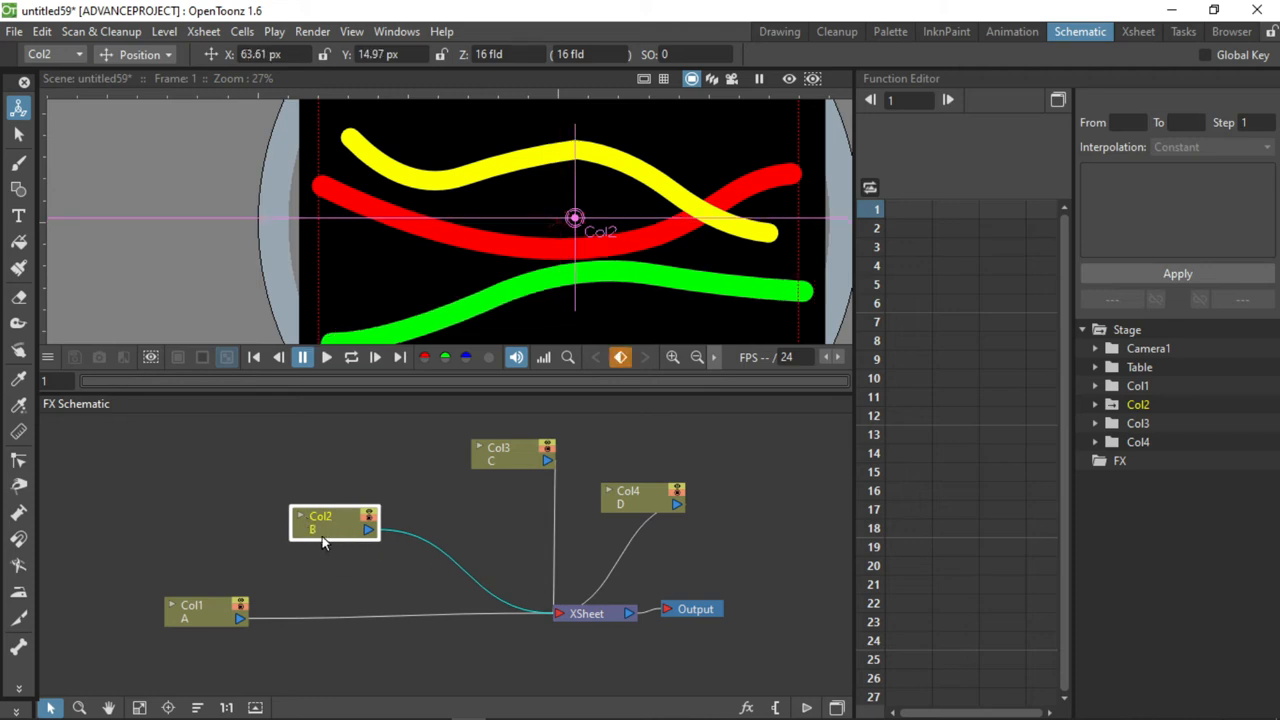
Insert the Glow effect from the Light category after Col2, and space the Col2 and Glow nodes apart.
click(747, 708)
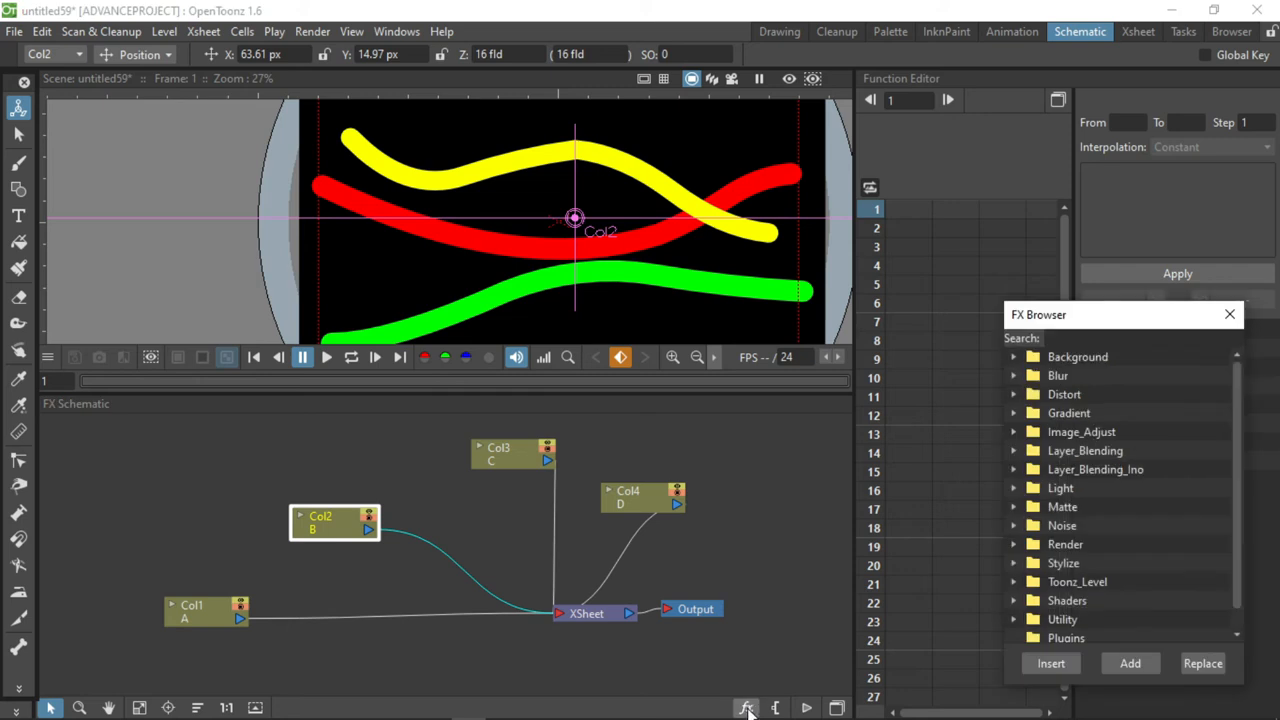
click(1014, 488)
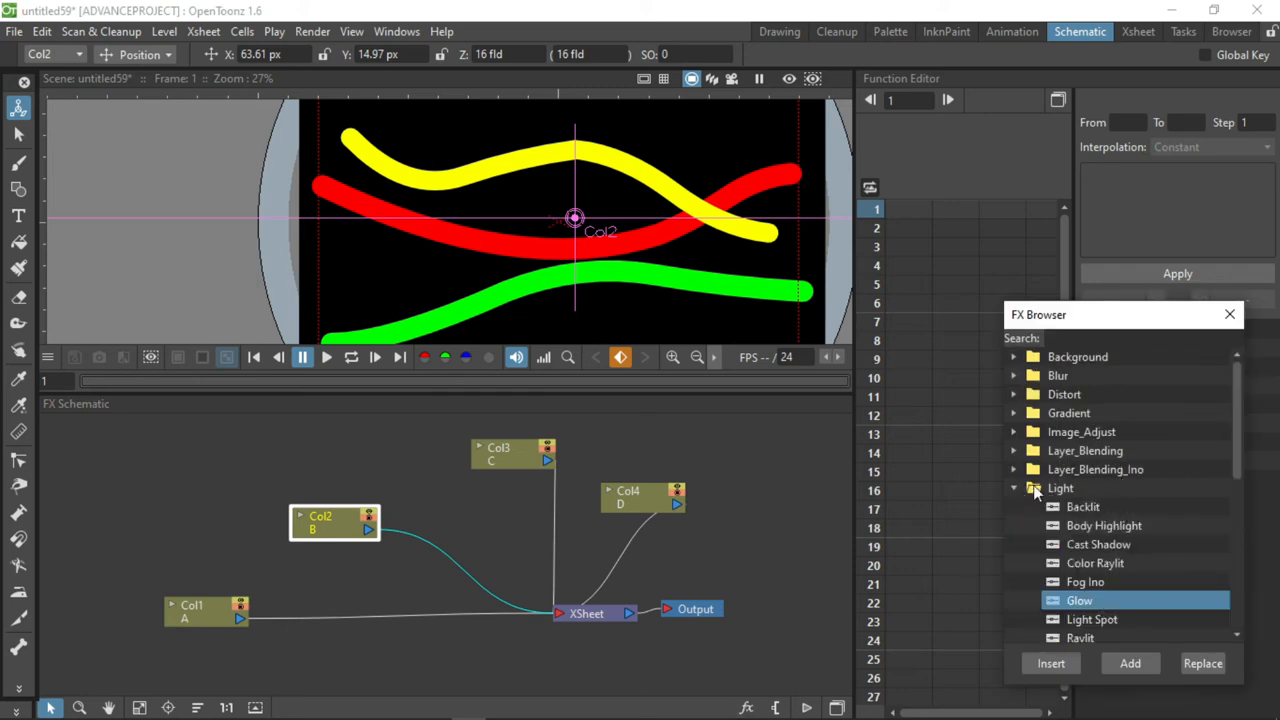
click(1022, 488)
click(1078, 601)
click(1051, 663)
drag(342, 517, 244, 489)
drag(508, 532, 383, 522)
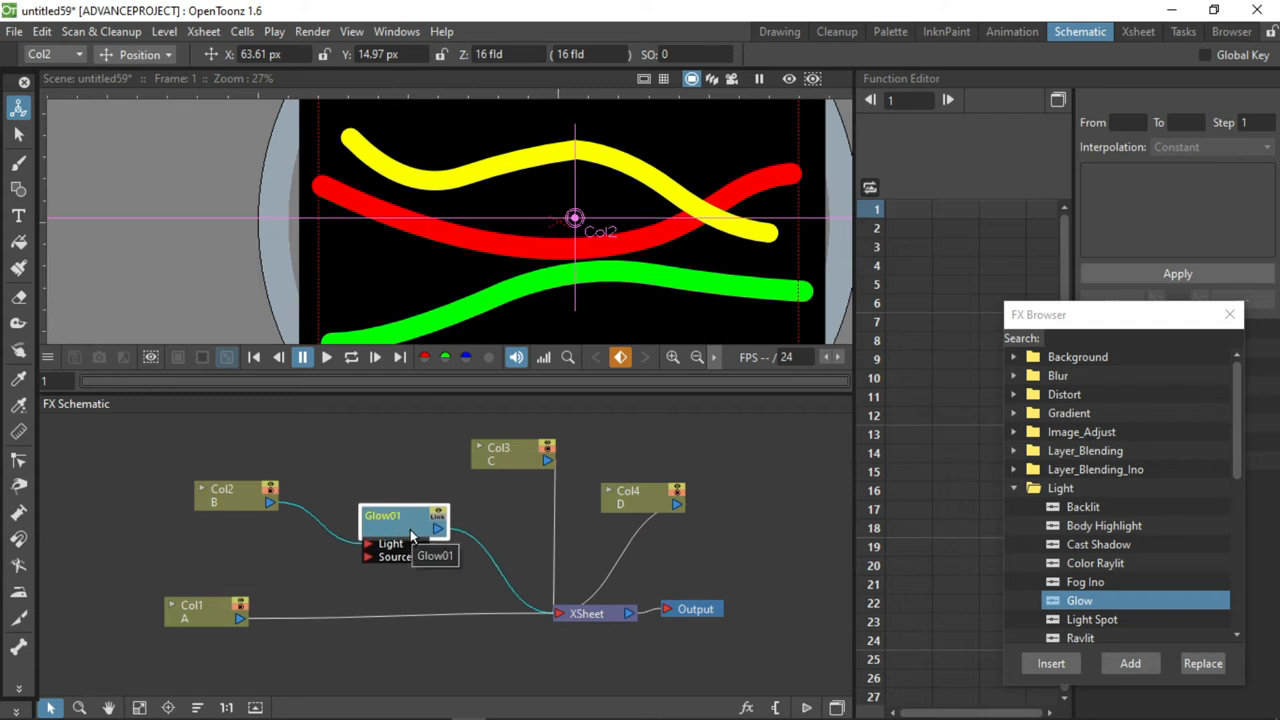
Open the Glow node's settings, move the settings window clear of the drawing and turn on the rendered preview.
double_click(410, 534)
drag(612, 252, 850, 400)
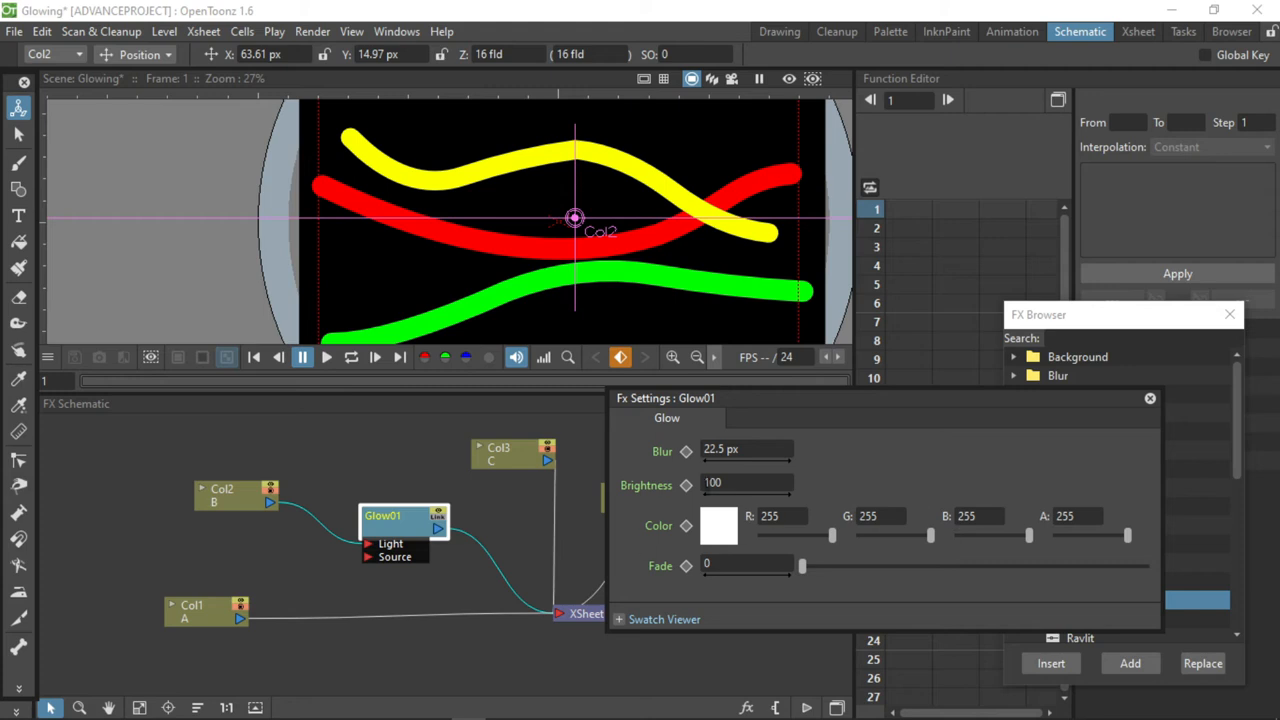
click(814, 80)
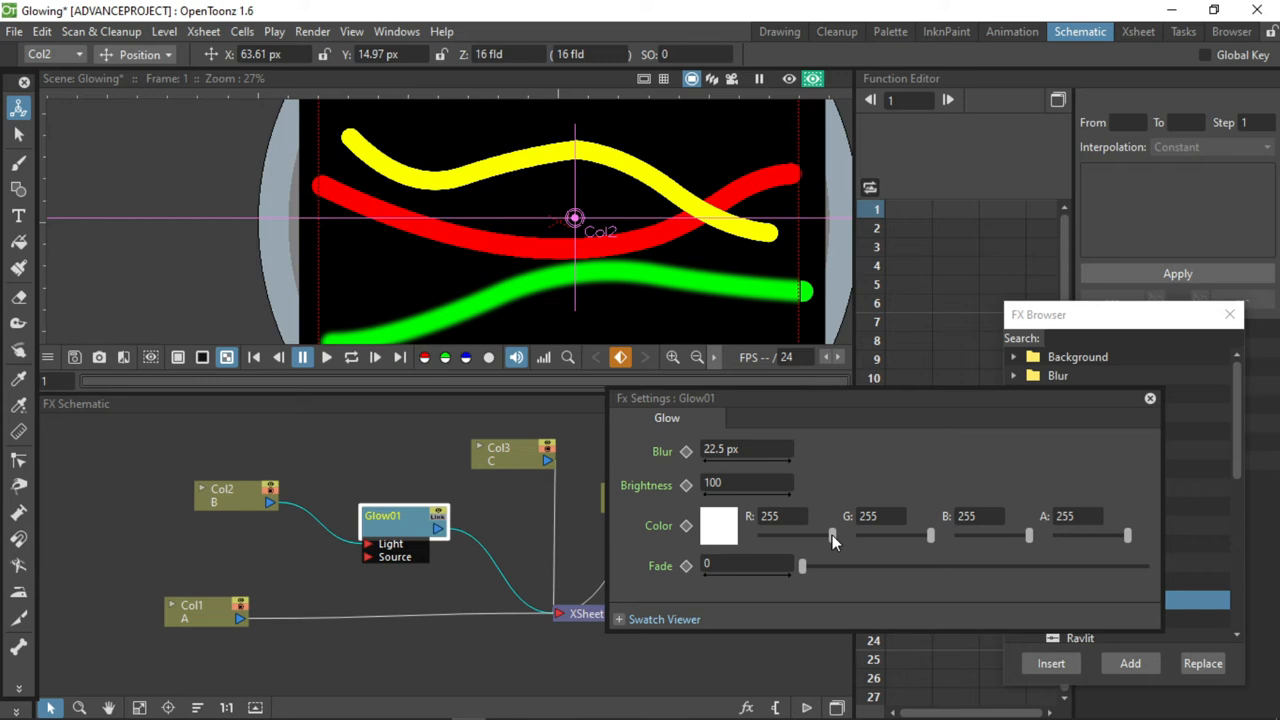
Adjust the Glow effect on the green line, setting its colour's red value to 249 and Fade to 4.67.
mouse_move(832, 535)
mouse_down()
mouse_move(776, 531)
mouse_move(837, 538)
mouse_up()
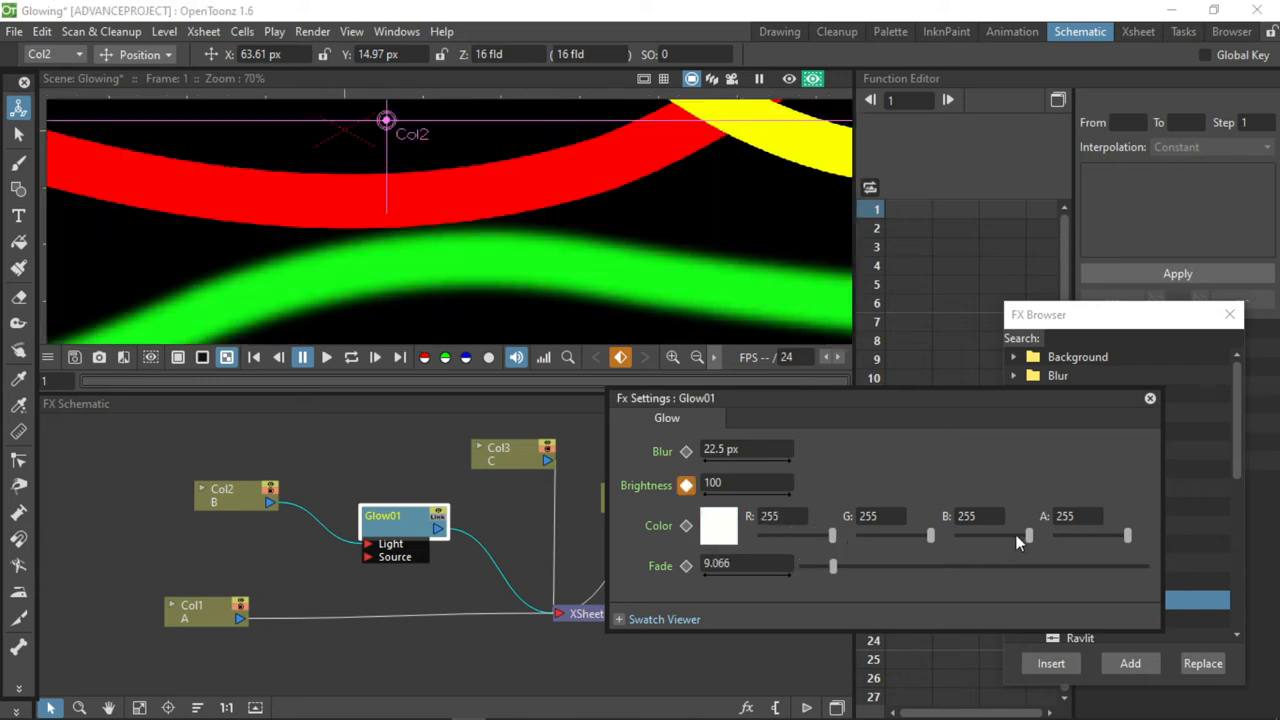
mouse_move(1015, 534)
mouse_down()
mouse_move(989, 525)
mouse_move(1006, 517)
mouse_up()
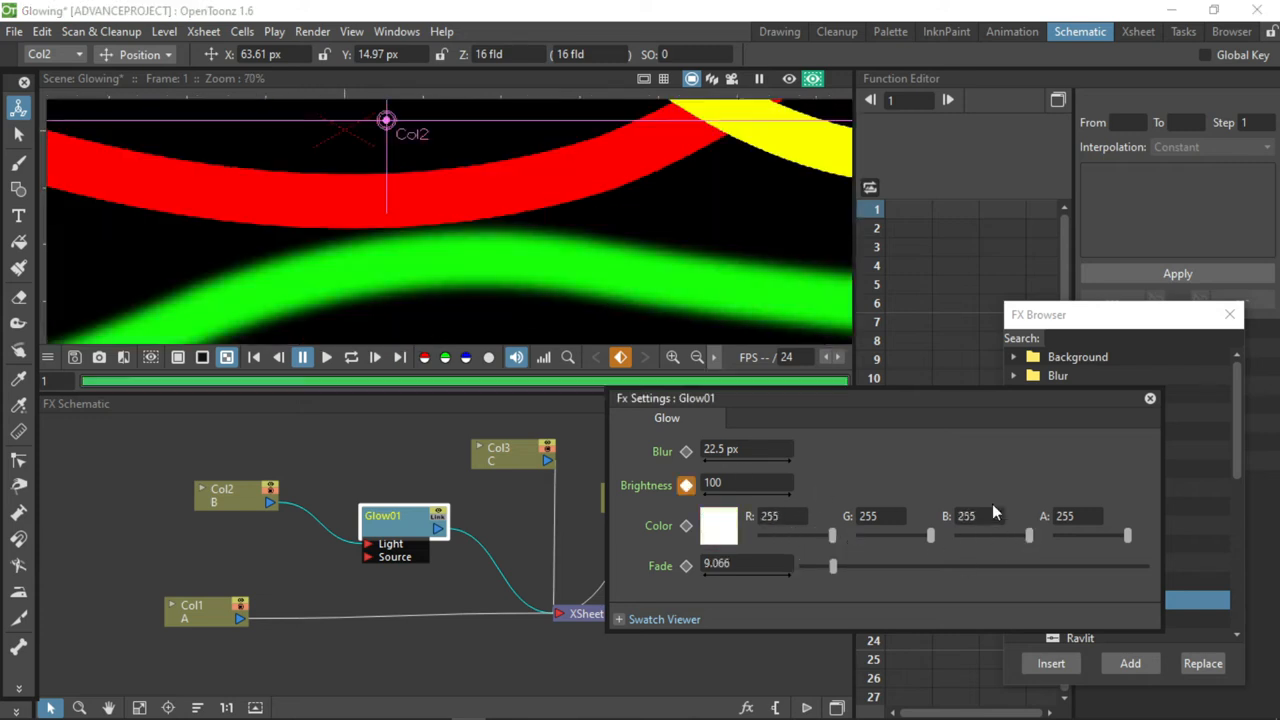
drag(832, 566, 828, 540)
scroll(482, 233, down, 3)
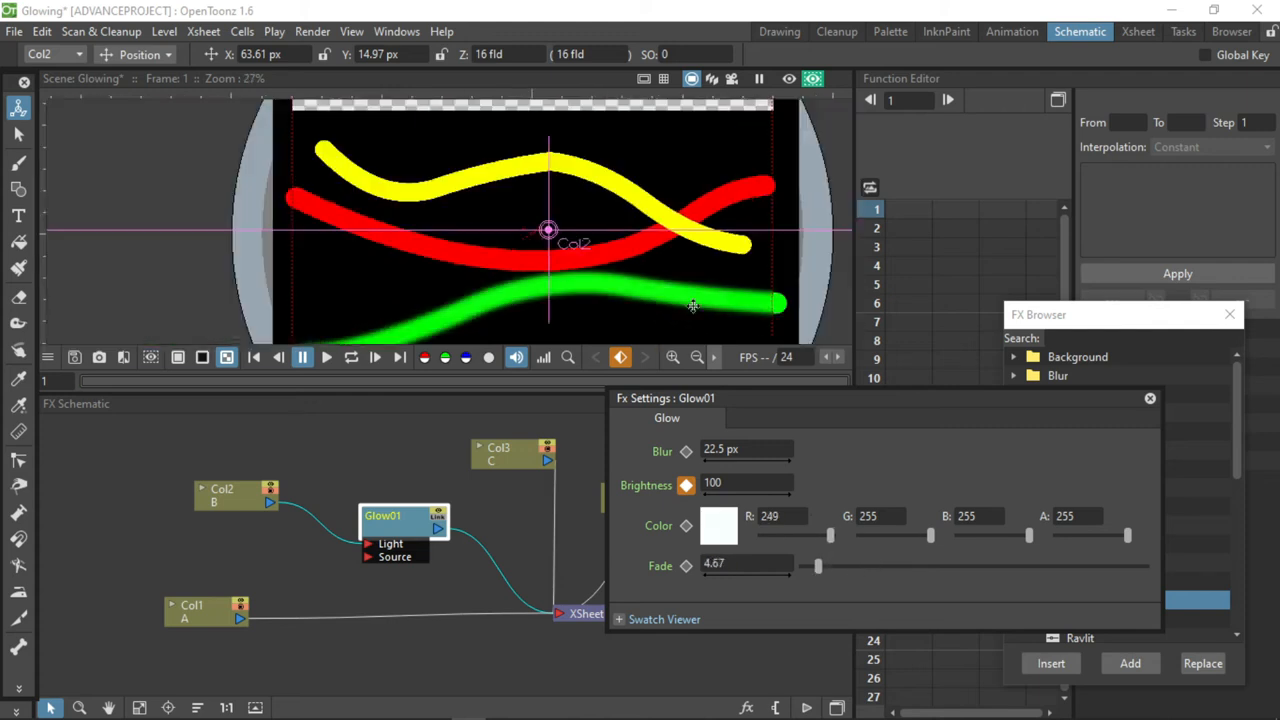
Undo the last change to the red value of the green line's Glow colour and close the effect's settings.
scroll(482, 233, down, 1)
scroll(545, 303, up, 1)
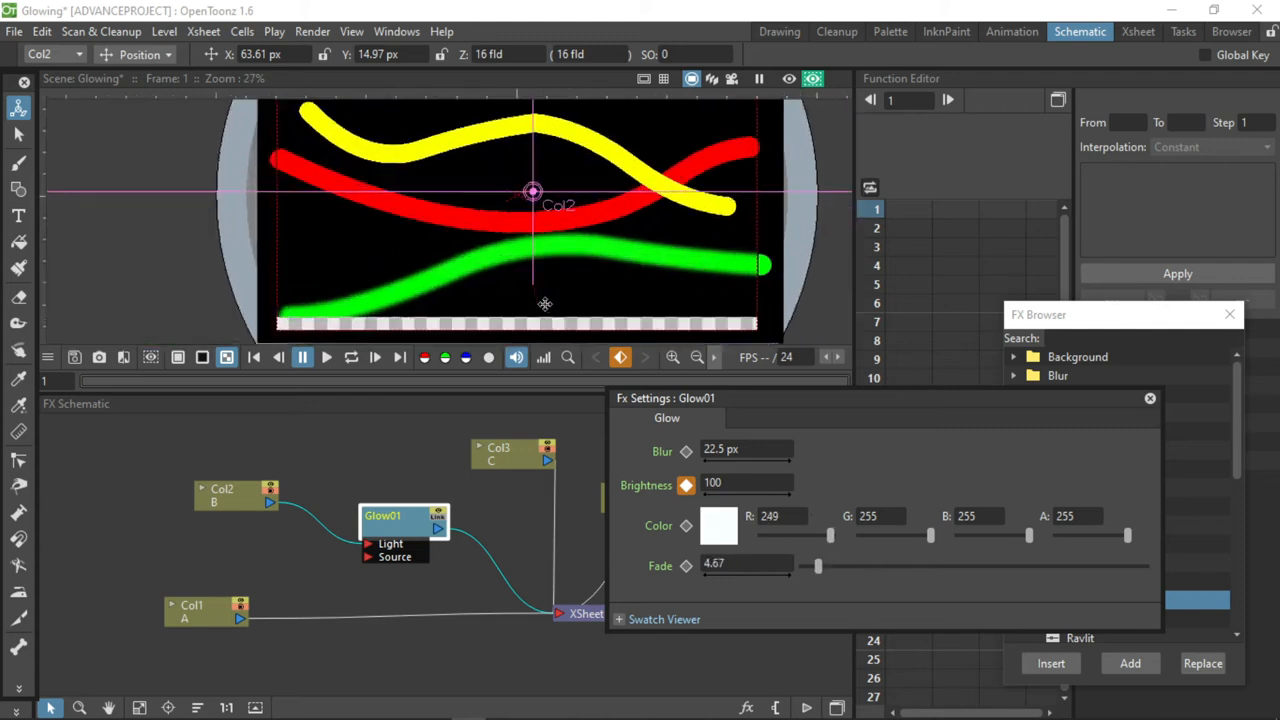
click(546, 289)
key(ctrl+z)
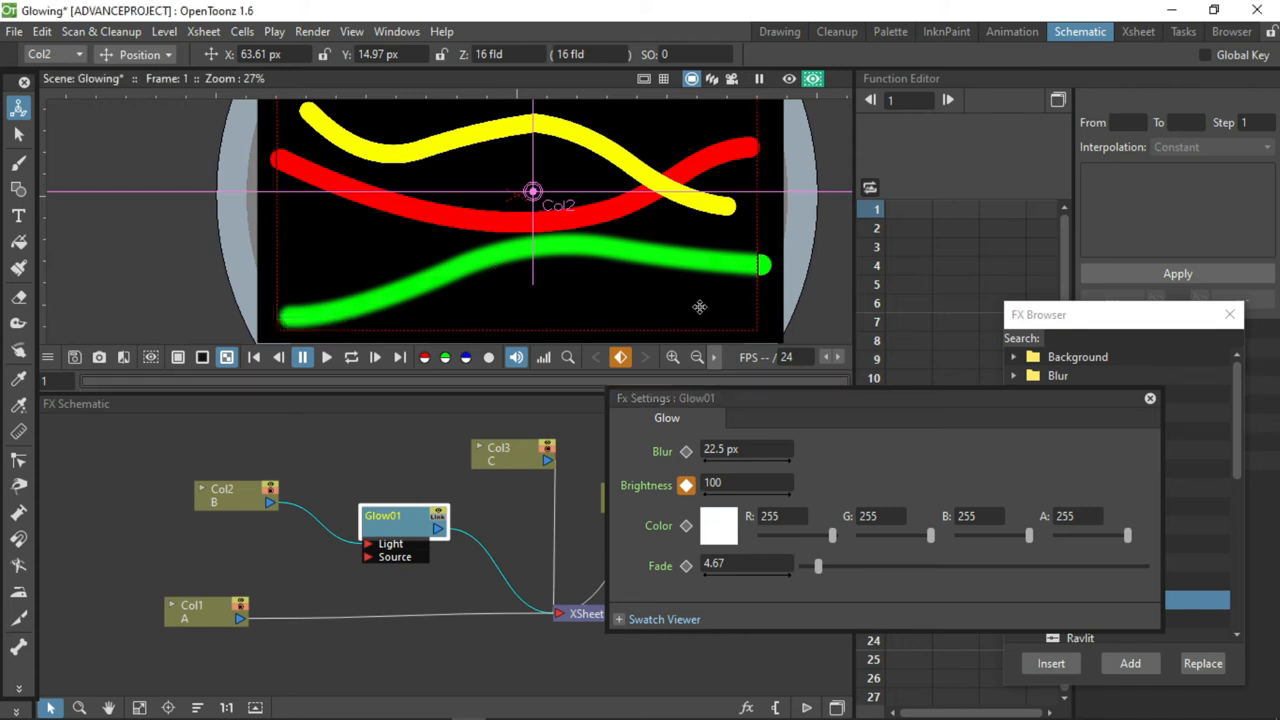
click(1150, 398)
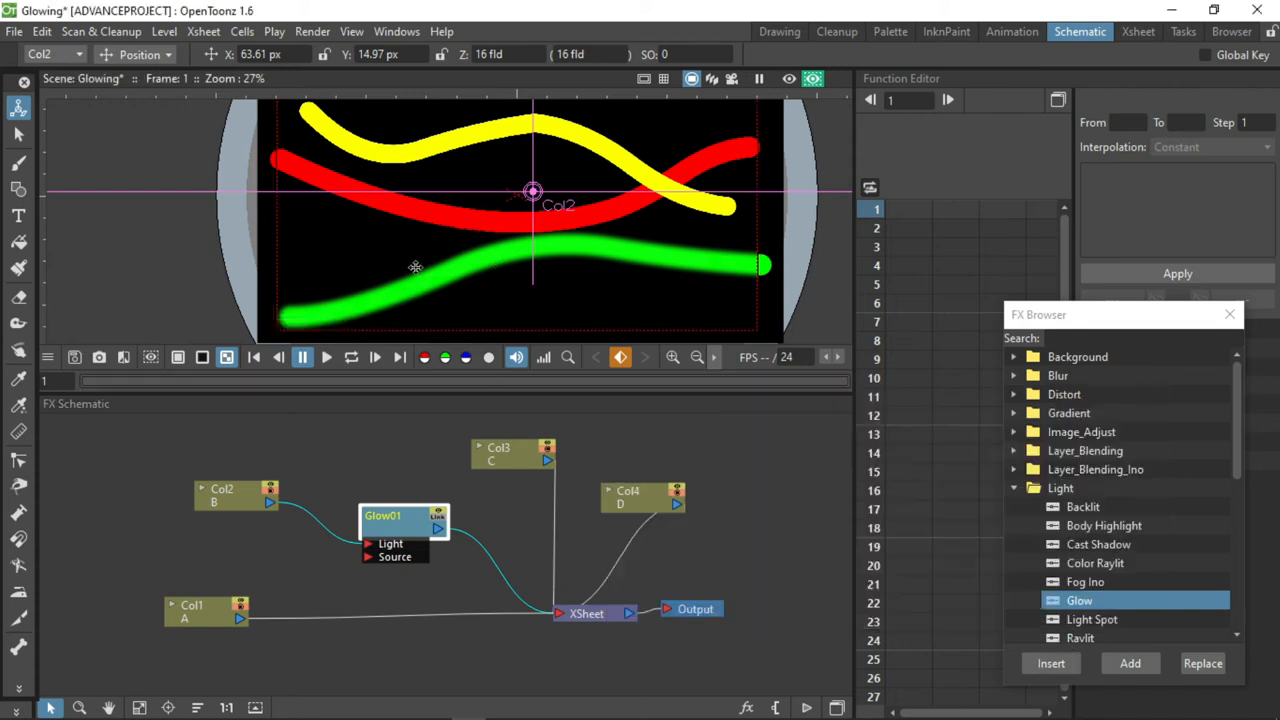
Insert a Glow effect after Col3 in the FX schematic and arrange the nodes so they stay clear of each other.
click(509, 461)
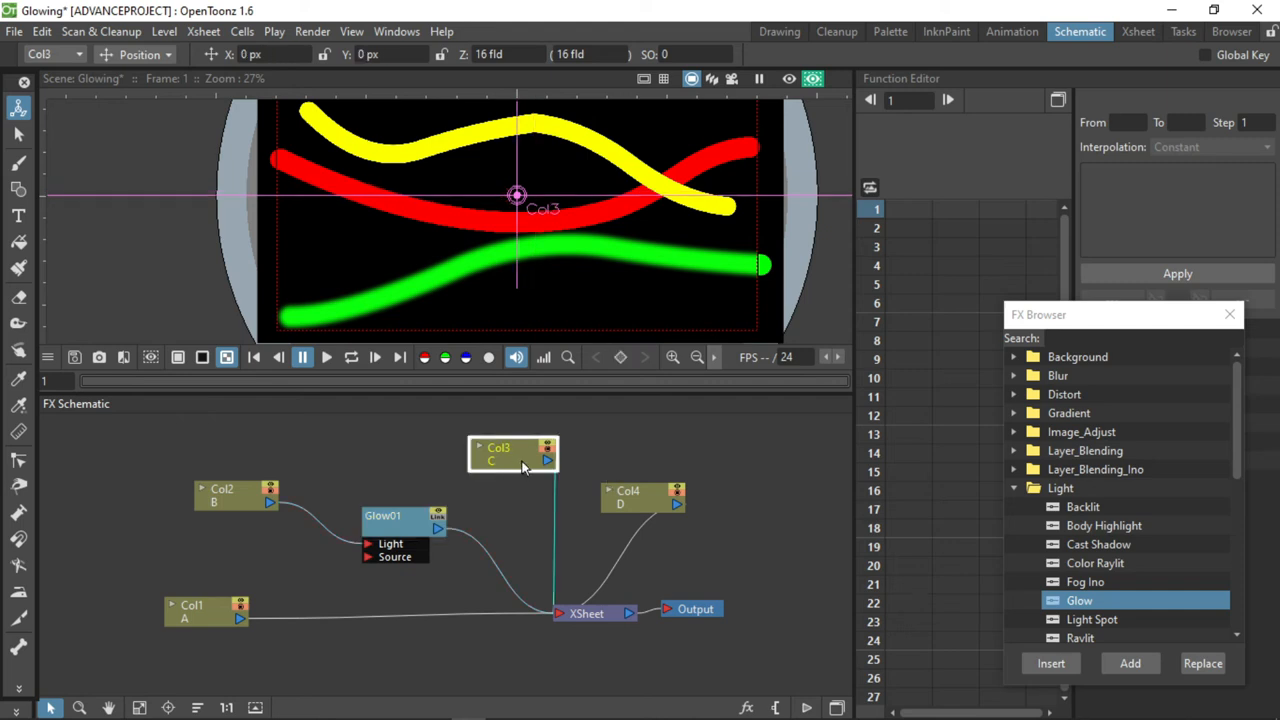
click(482, 445)
click(486, 446)
click(482, 490)
drag(507, 500, 486, 468)
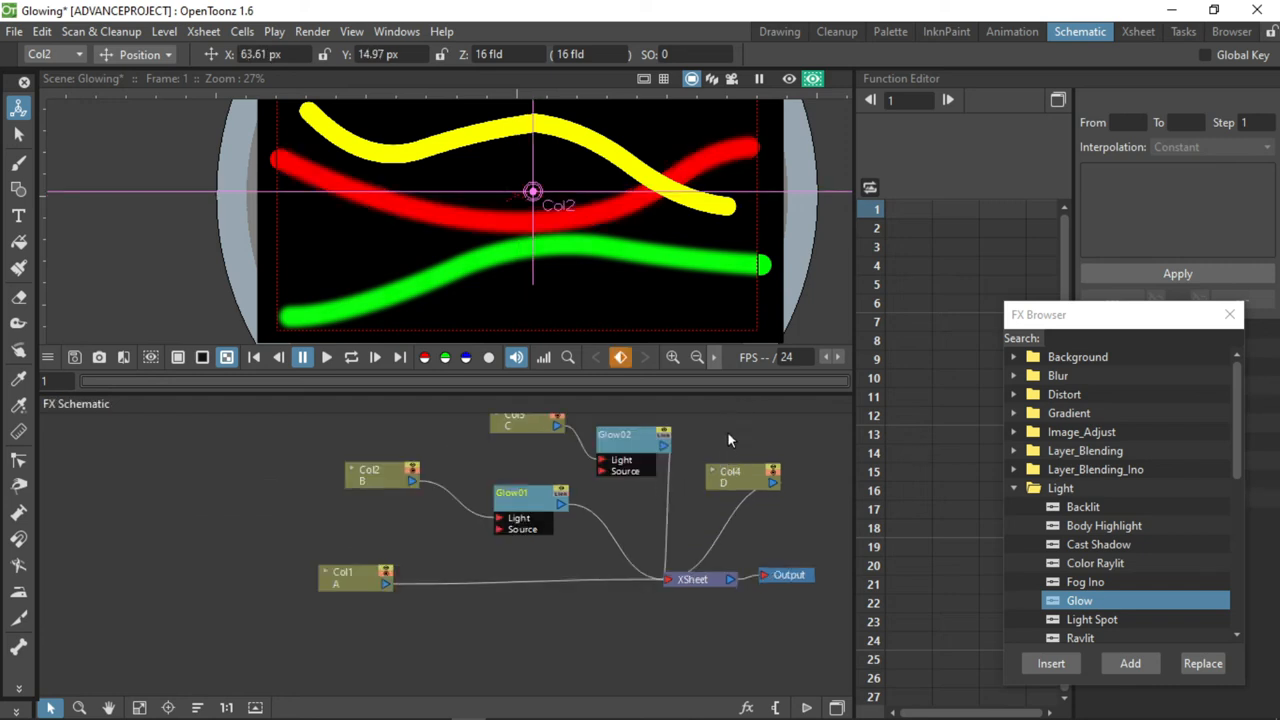
scroll(720, 435, up, 3)
Set the Col3 Glow's Fade to 6.319 and its colour to blue 200 and alpha 93, and close its settings.
double_click(578, 462)
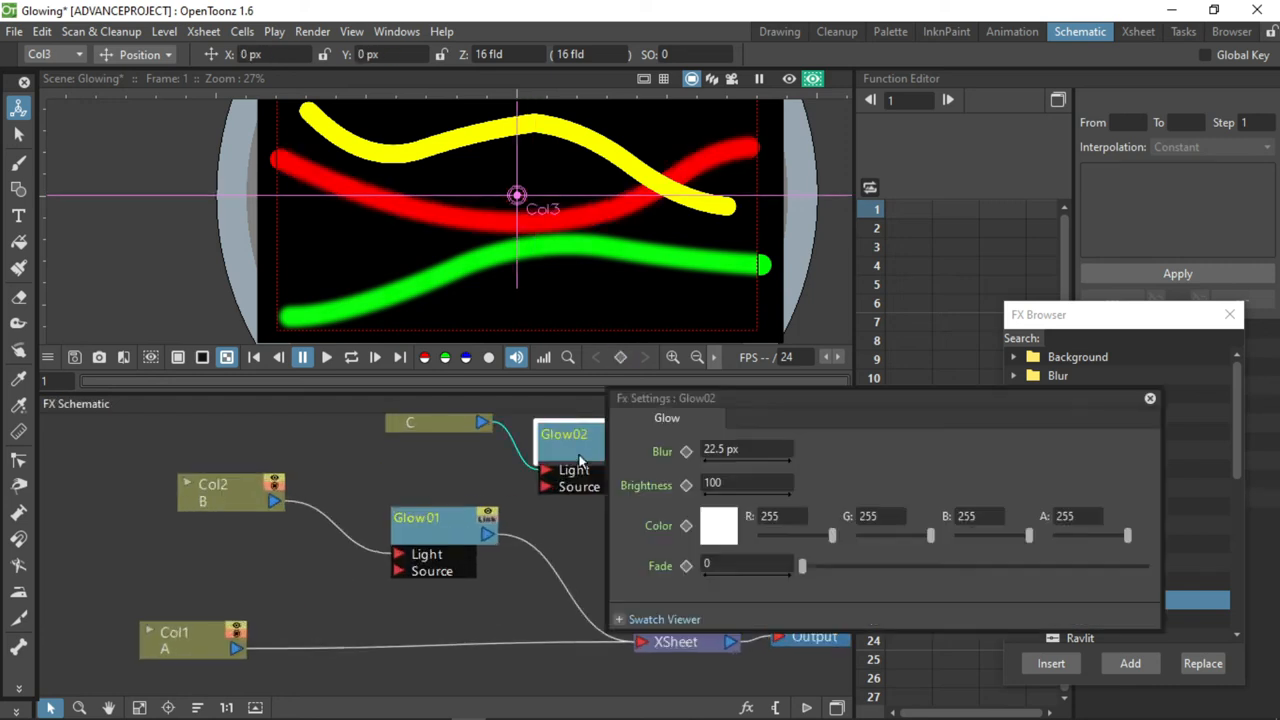
drag(932, 534, 910, 535)
drag(911, 535, 935, 535)
click(828, 567)
drag(1128, 535, 1014, 536)
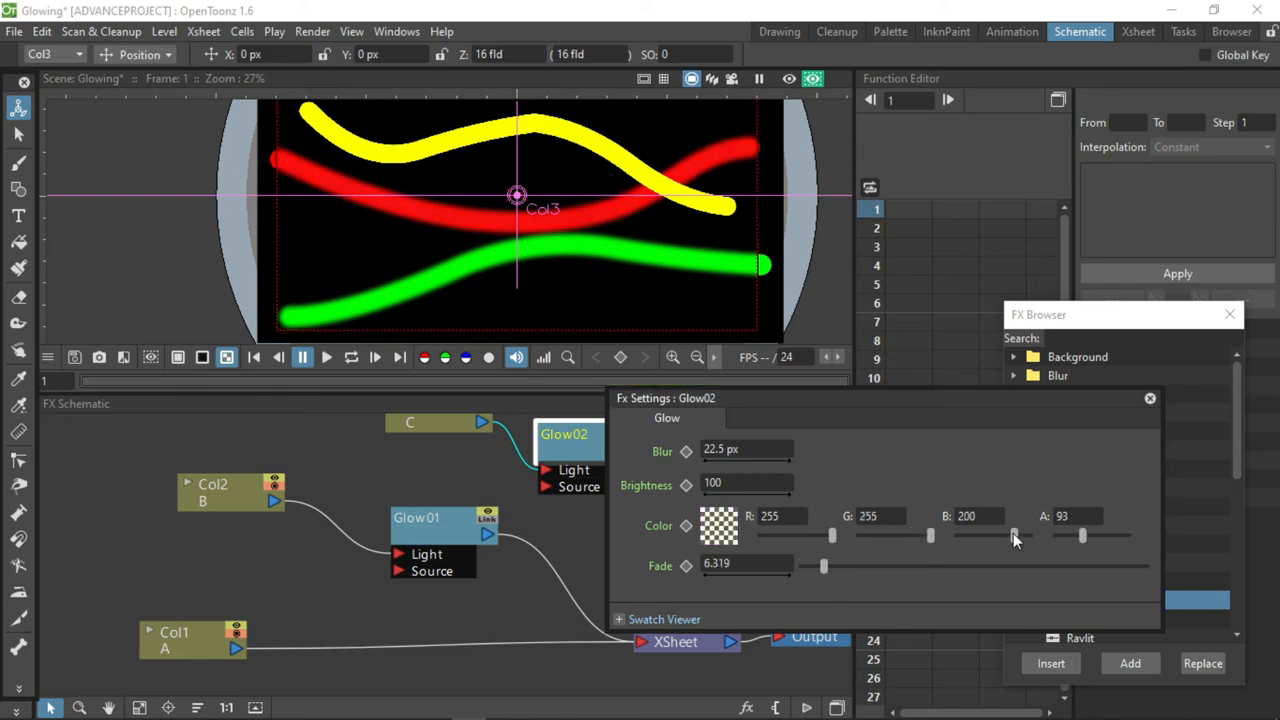
click(1150, 398)
Insert a Glow effect after Col4, move Col4 higher and place the new Glow node between Col4 and XSheet.
double_click(746, 508)
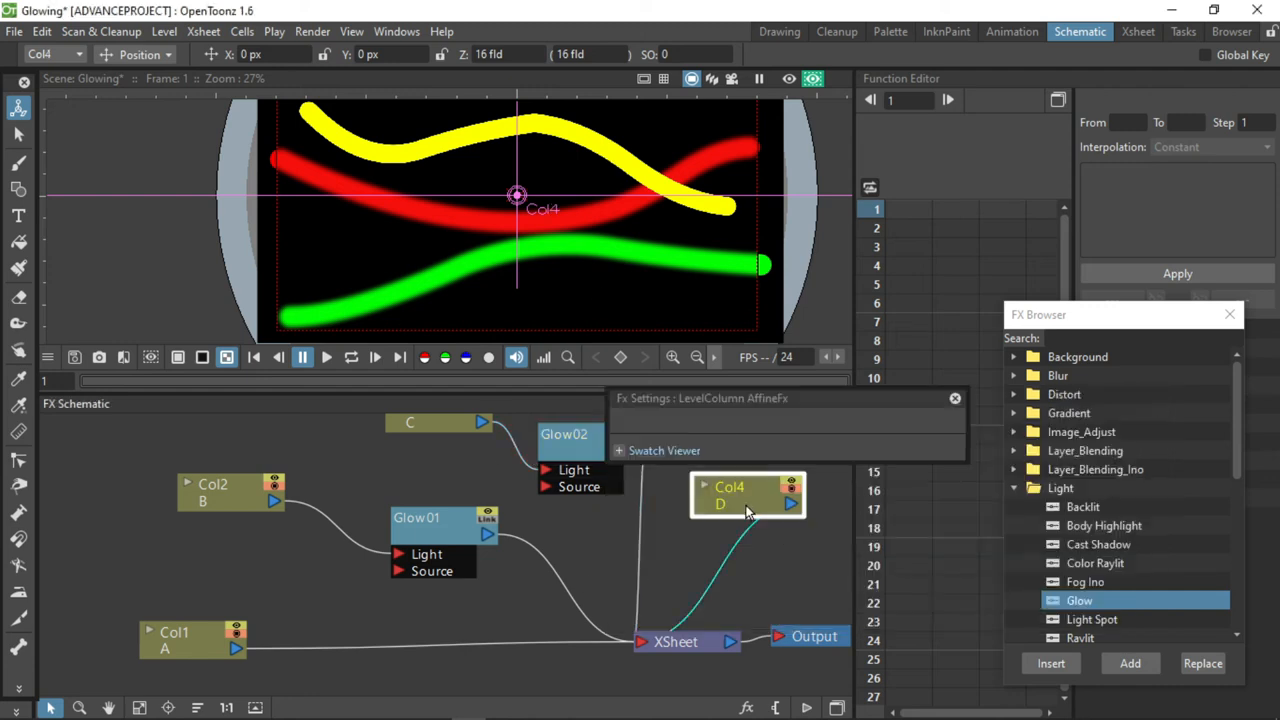
click(955, 398)
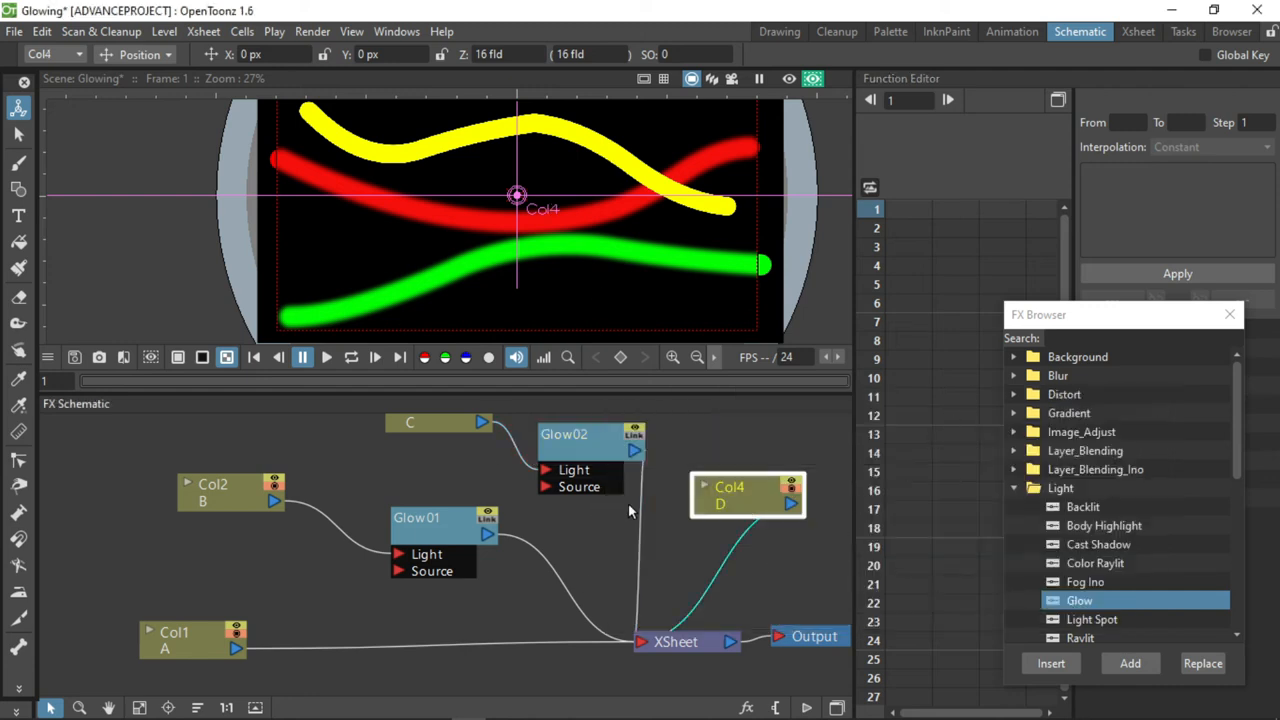
click(1045, 664)
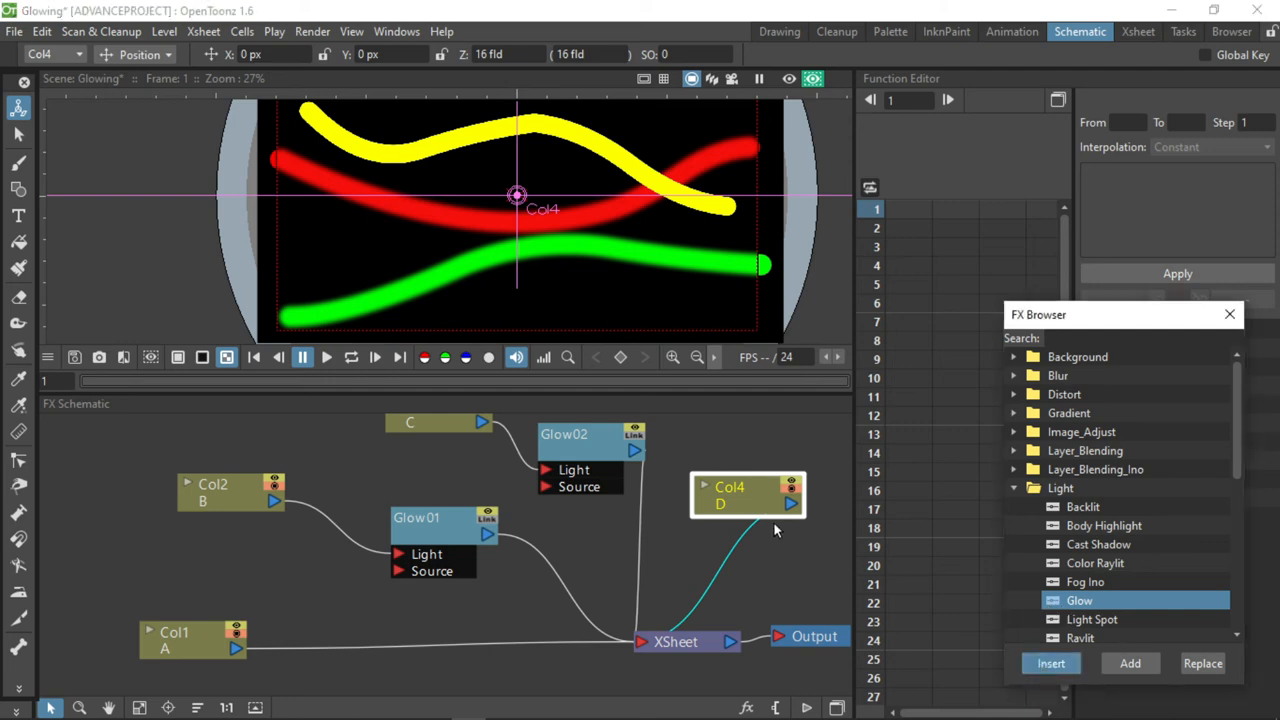
click(1067, 666)
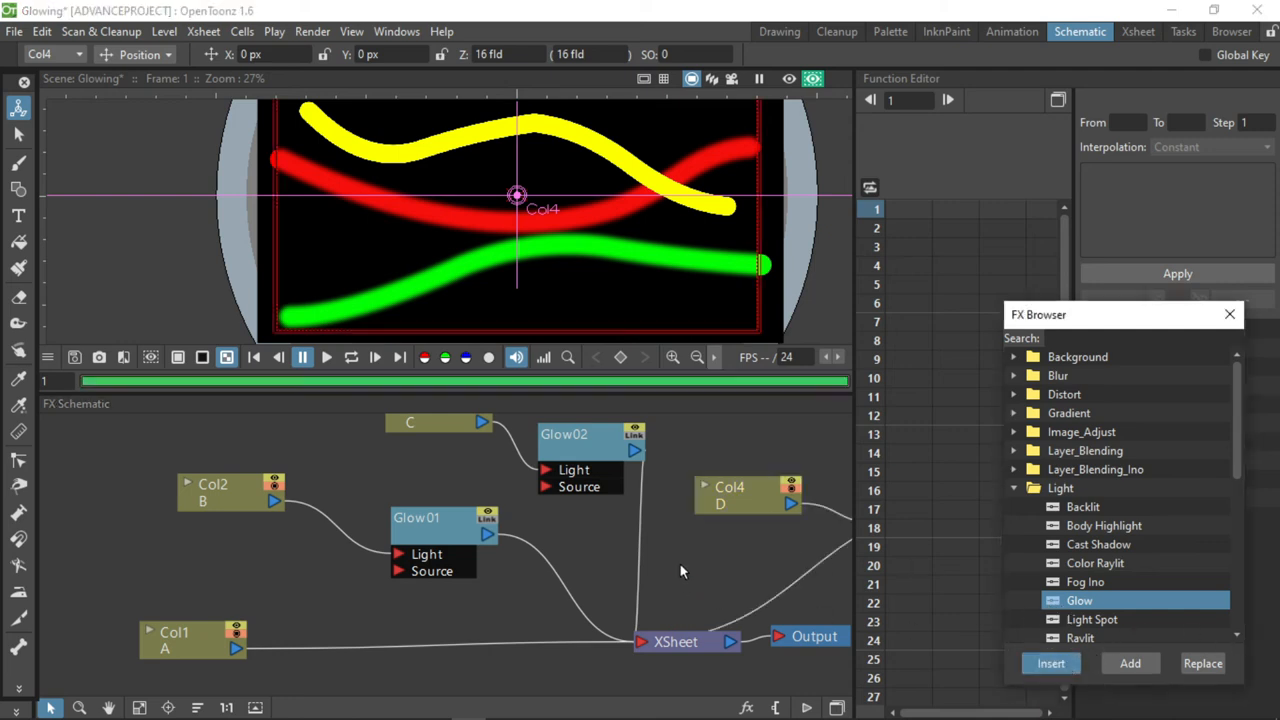
drag(740, 492, 700, 428)
scroll(357, 535, down, 2)
drag(745, 553, 614, 563)
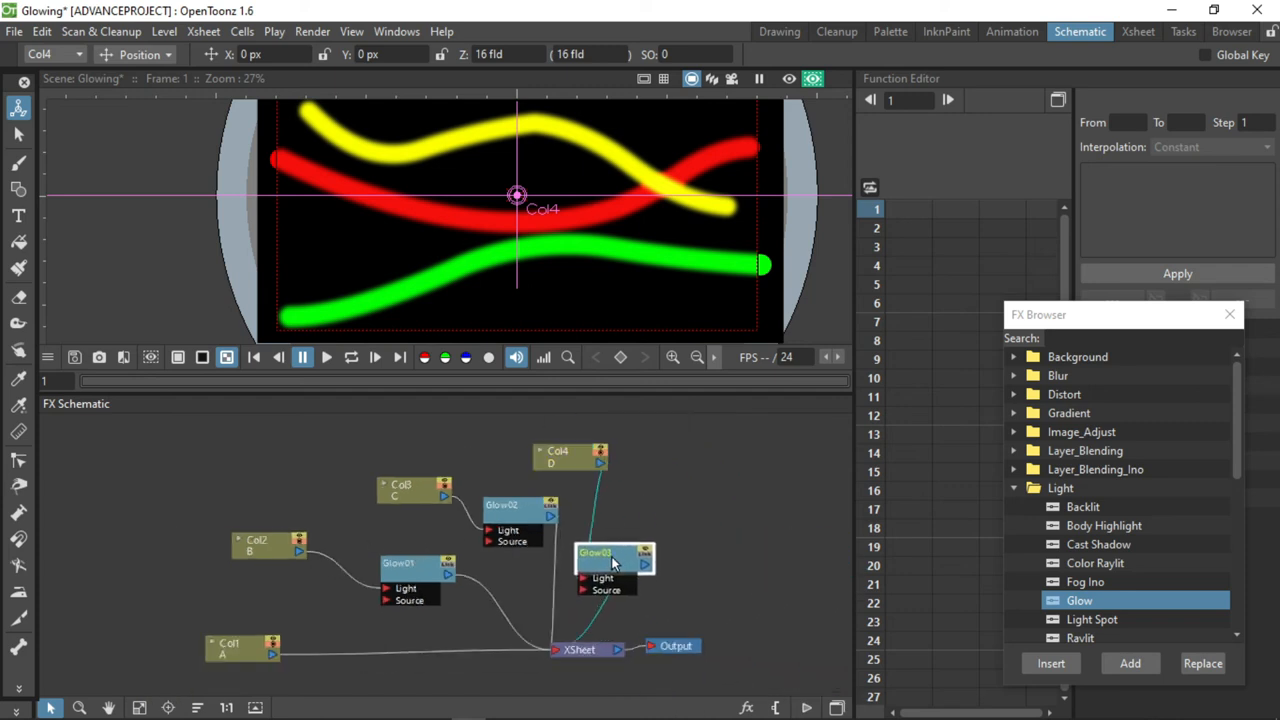
Set the Col4 Glow's colour to red 186 and green 207 and its Brightness to 150.
double_click(614, 563)
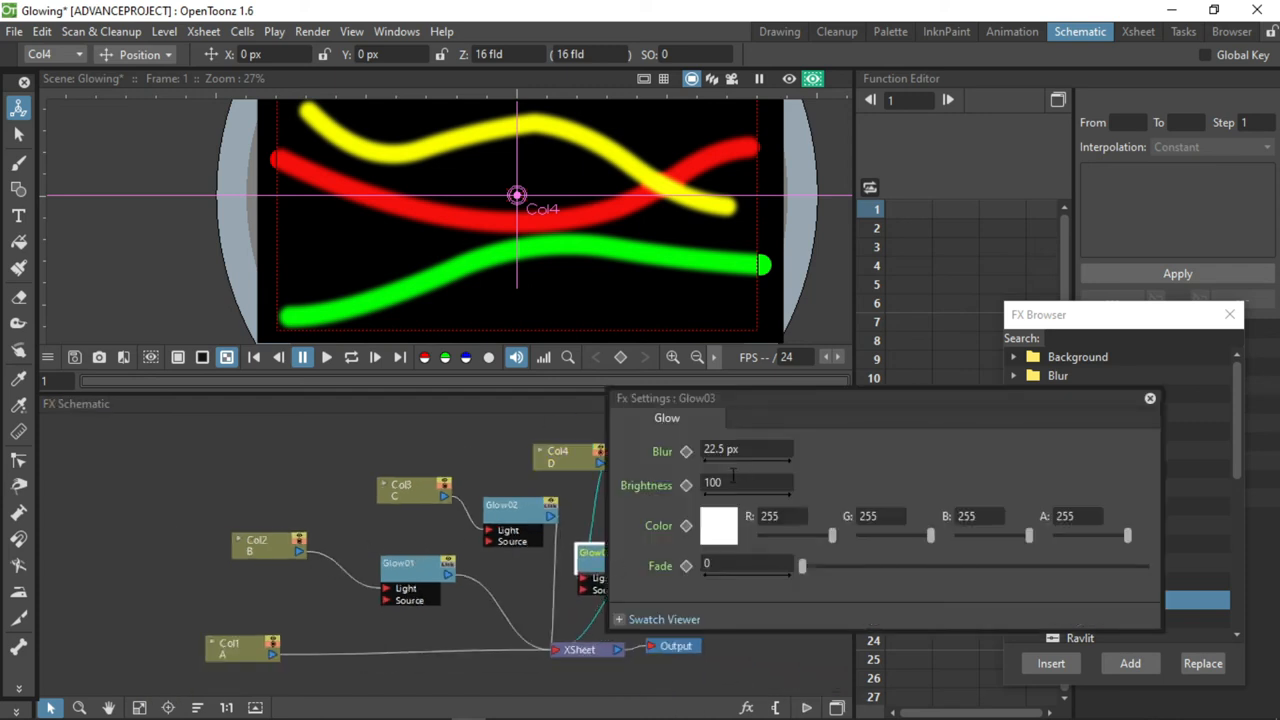
drag(833, 535, 814, 536)
drag(926, 538, 915, 536)
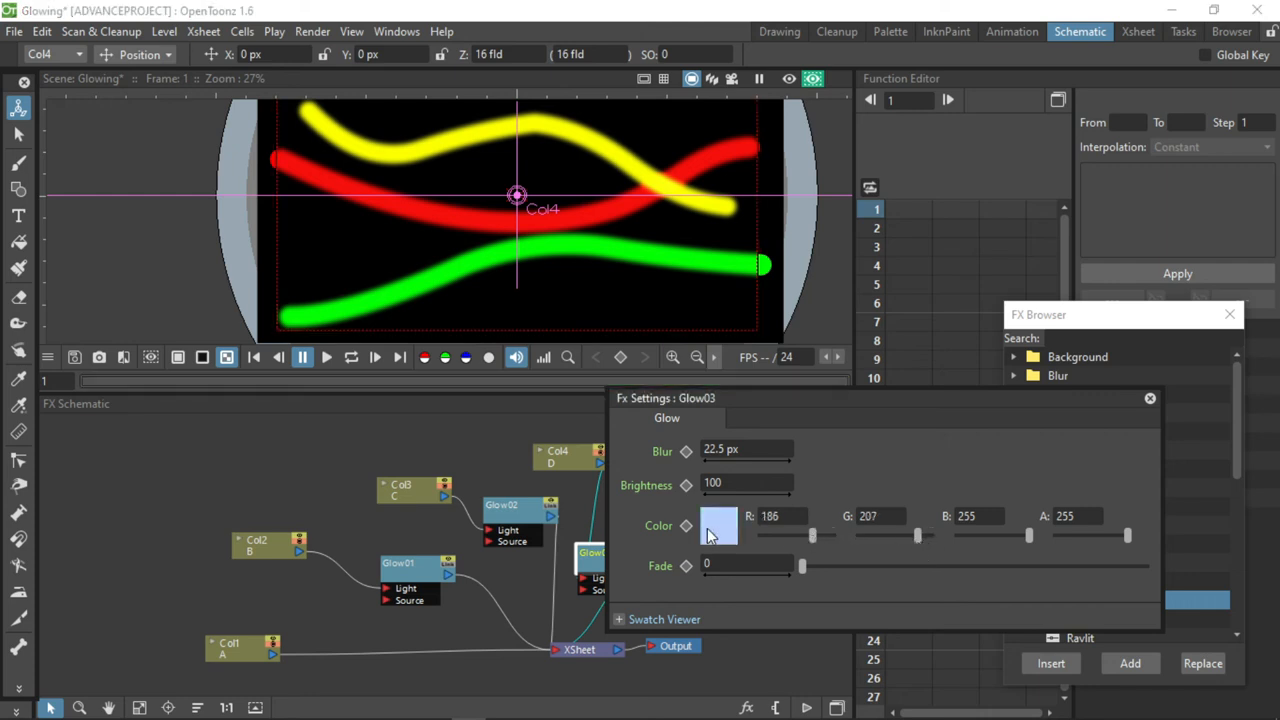
click(733, 482)
drag(712, 482, 701, 480)
text(1)
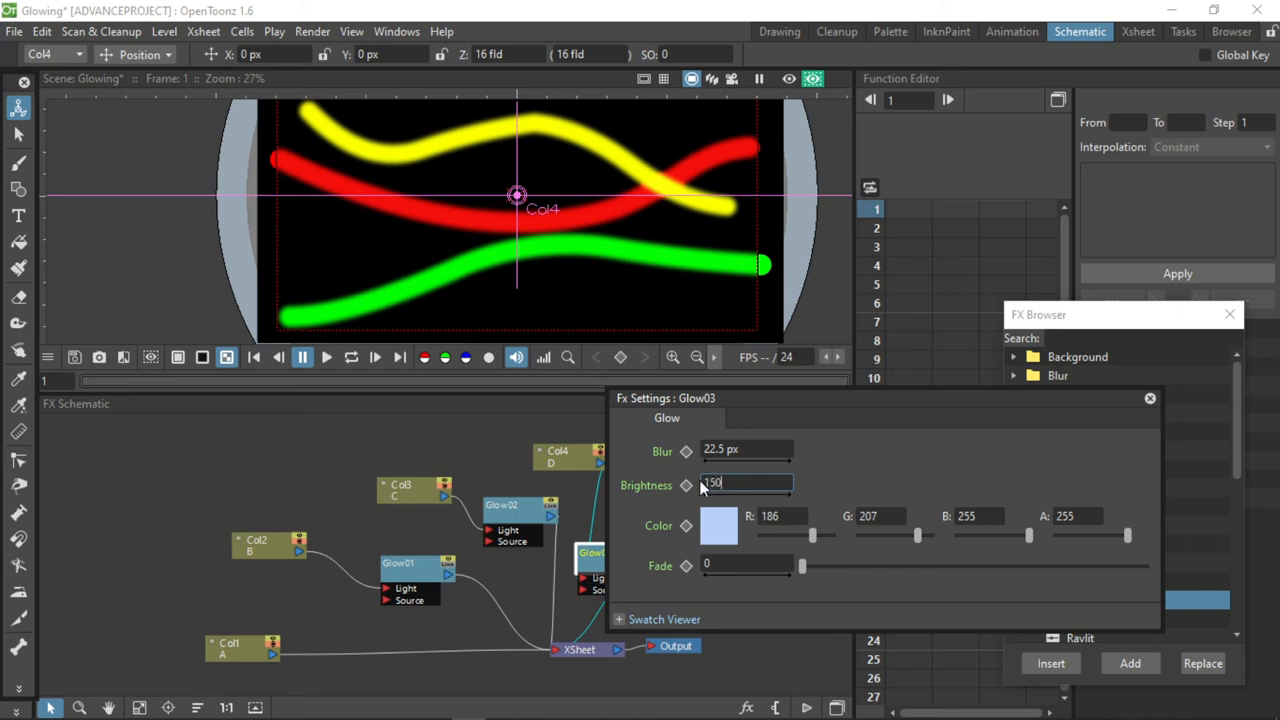
key(Return)
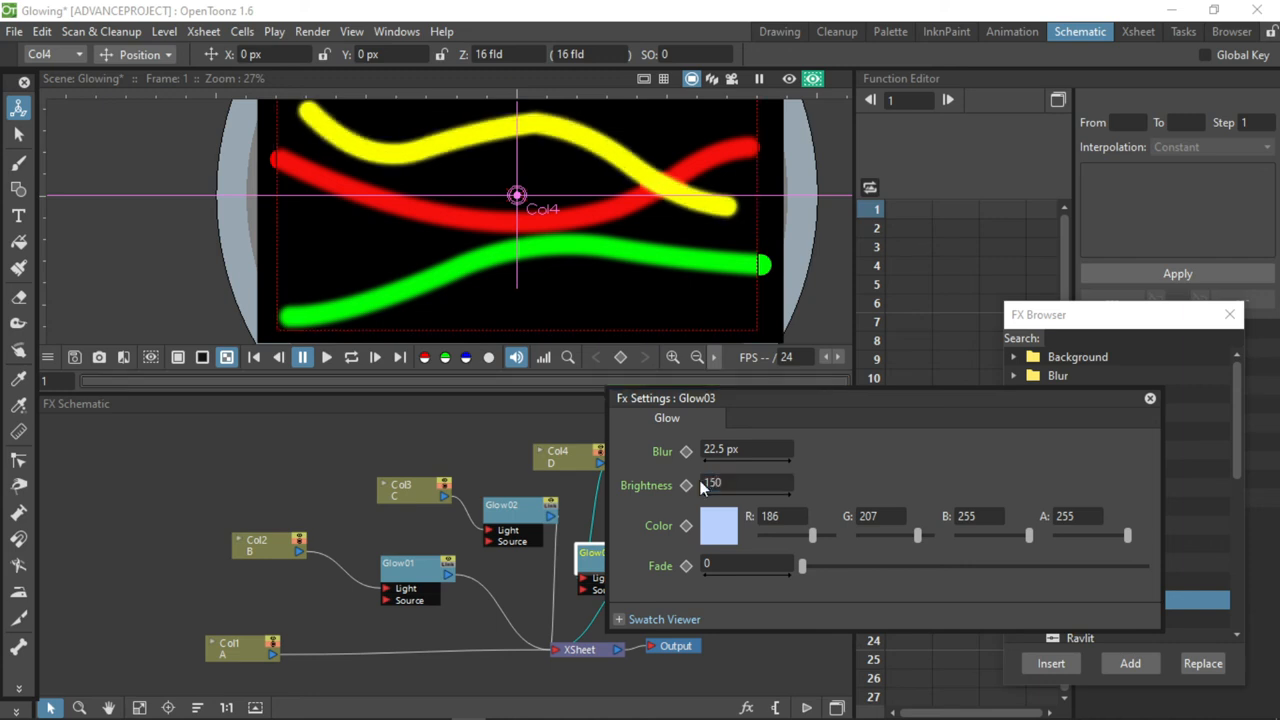
Raise the red value of the Col4 Glow's colour to 252 and close the effect's settings.
click(832, 535)
mouse_move(803, 565)
mouse_down()
mouse_move(983, 576)
mouse_move(802, 566)
mouse_up()
mouse_move(1128, 535)
mouse_down()
mouse_move(1067, 533)
mouse_move(1130, 535)
mouse_up()
drag(1028, 535, 1132, 537)
scroll(812, 295, down, 1)
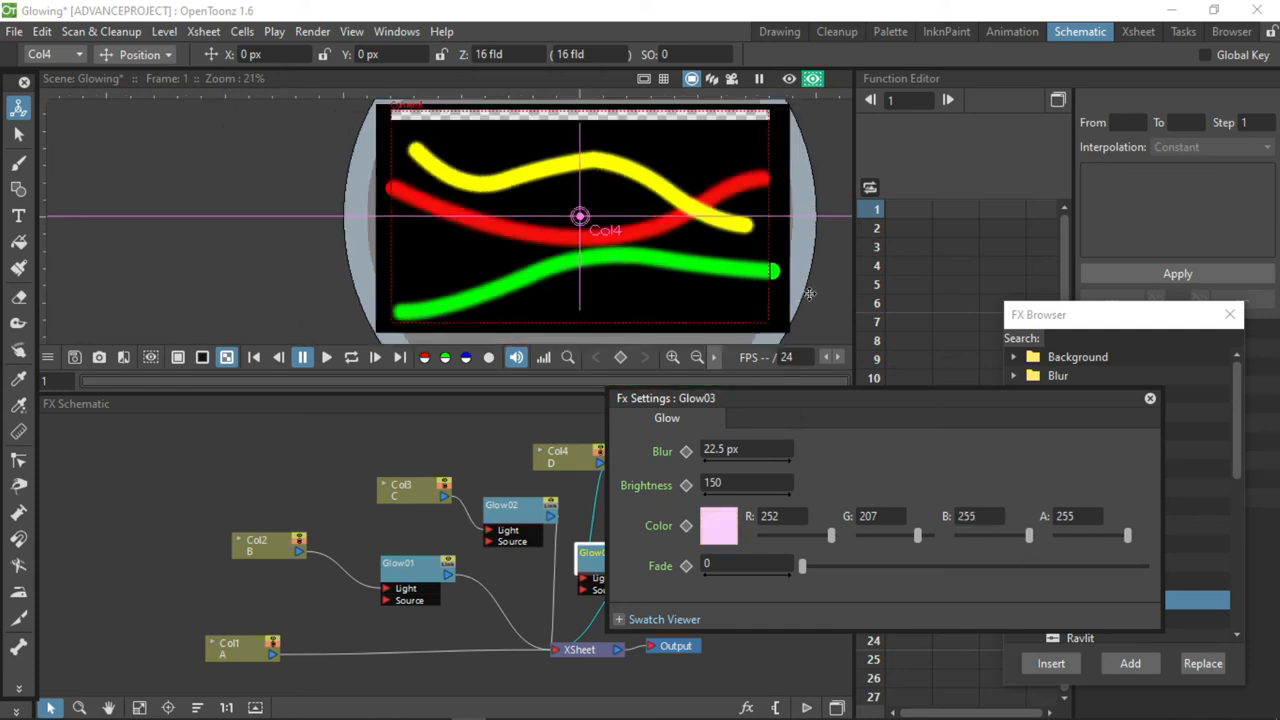
click(1151, 398)
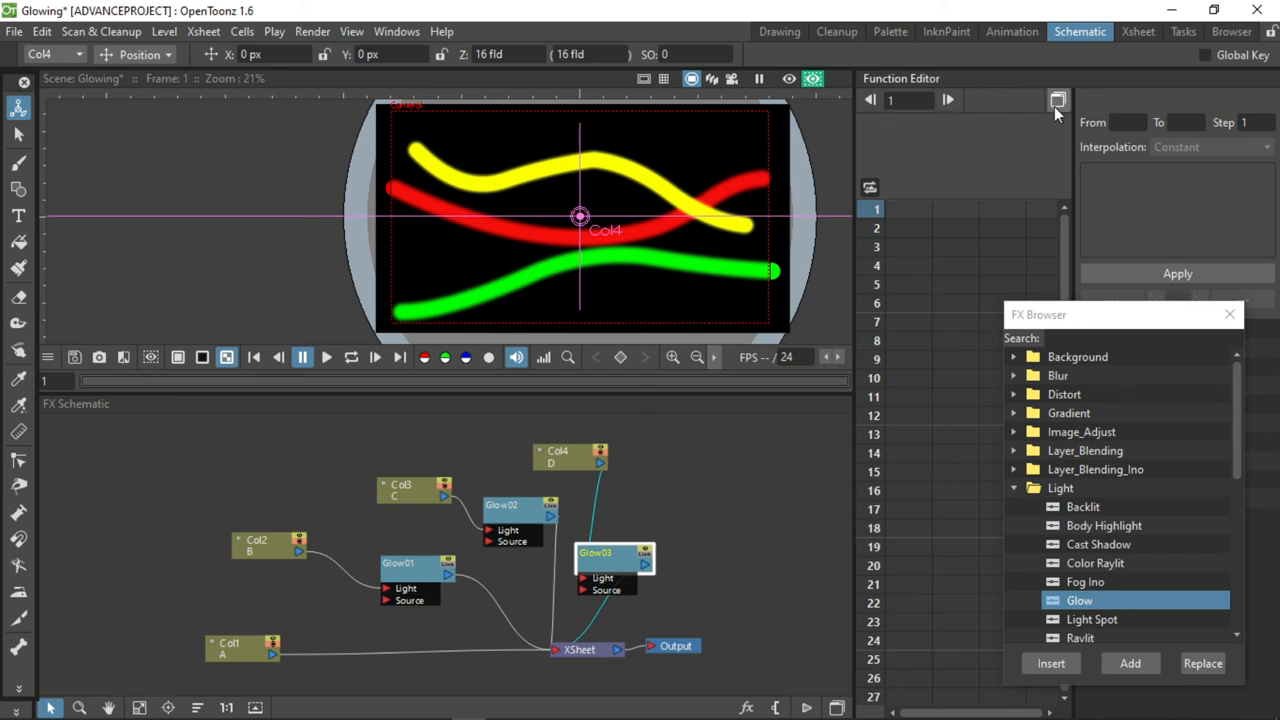
Switch to the Xsheet workspace and turn on the full rendered preview to see the glowing lines inside the camera frame.
click(1138, 31)
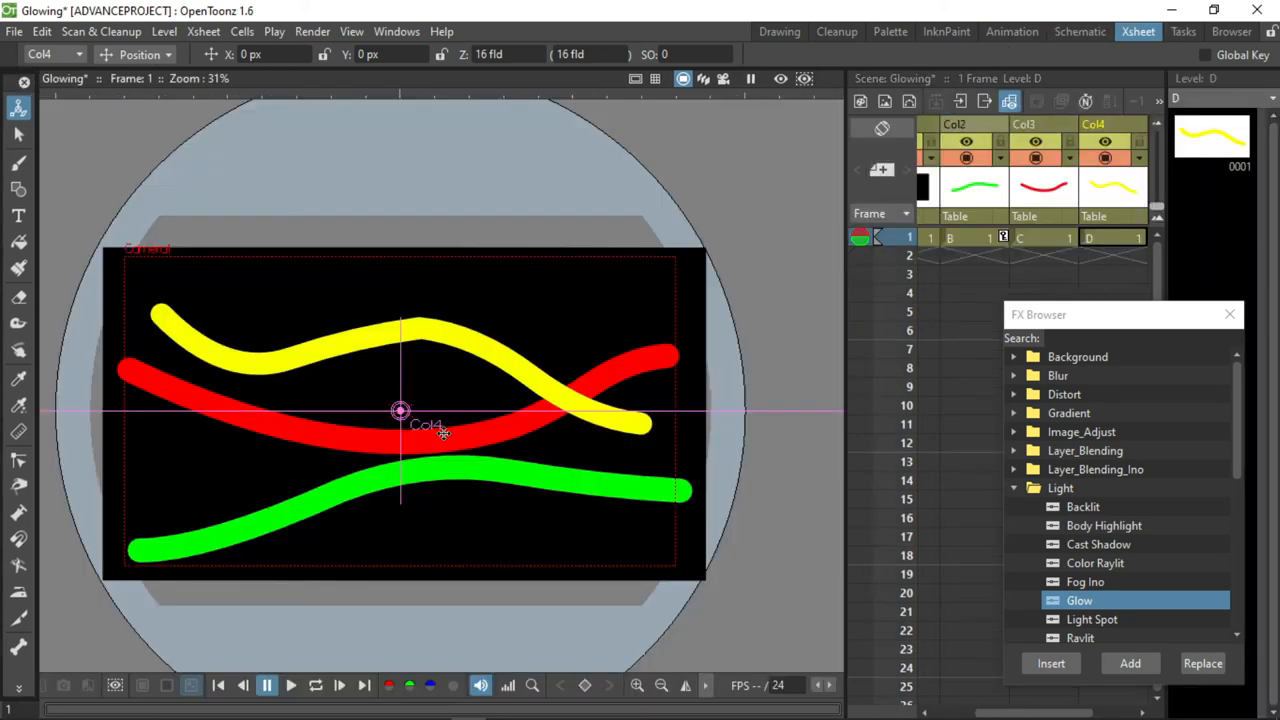
scroll(441, 490, up, 1)
click(804, 78)
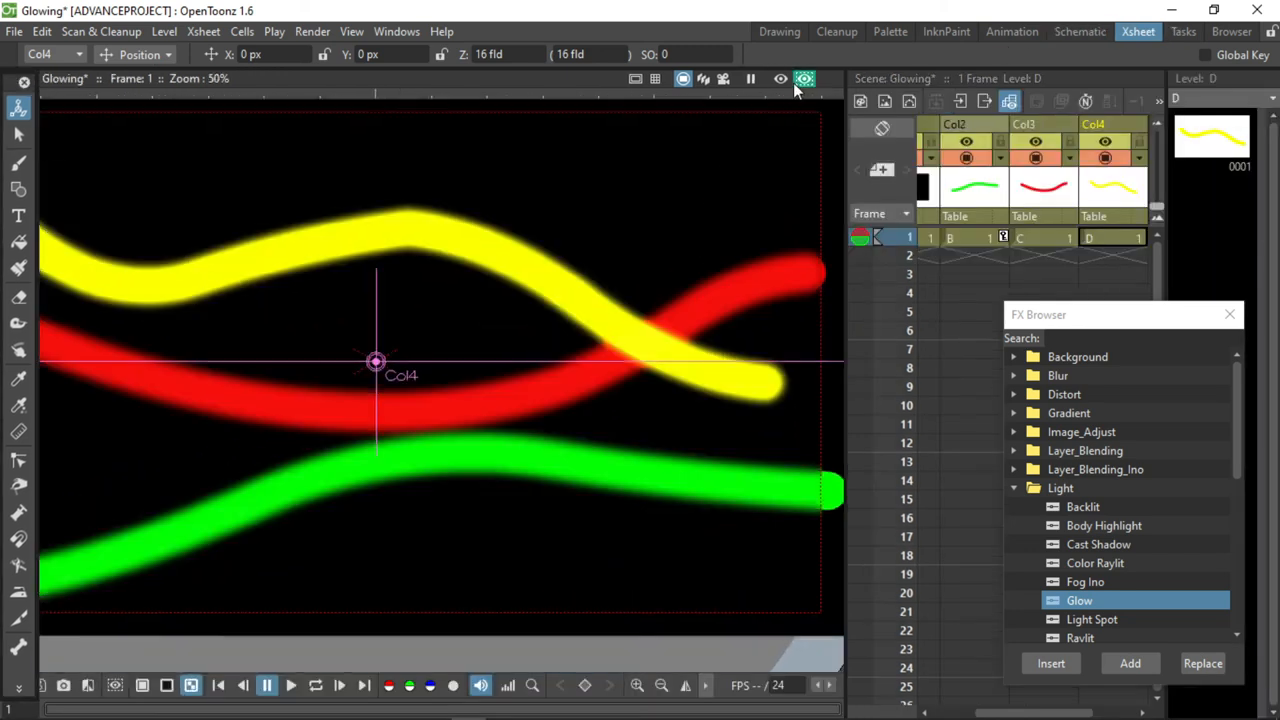
scroll(629, 446, down, 2)
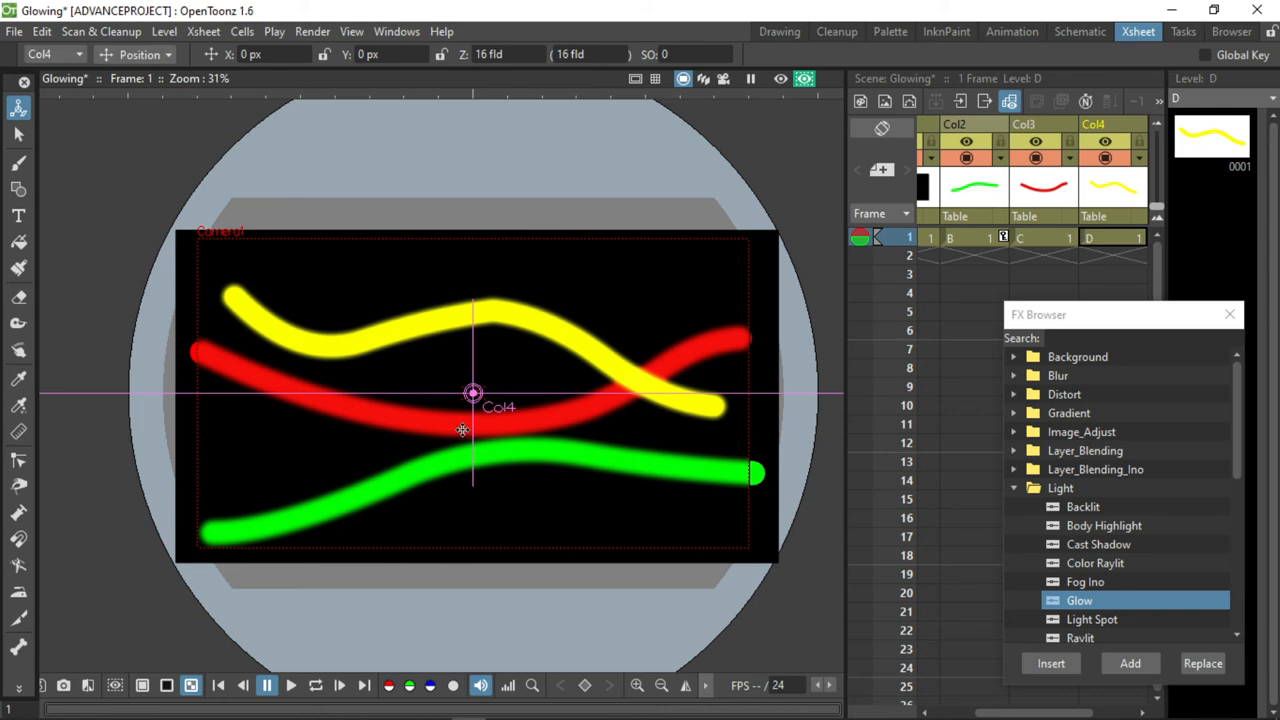
scroll(475, 415, up, 4)
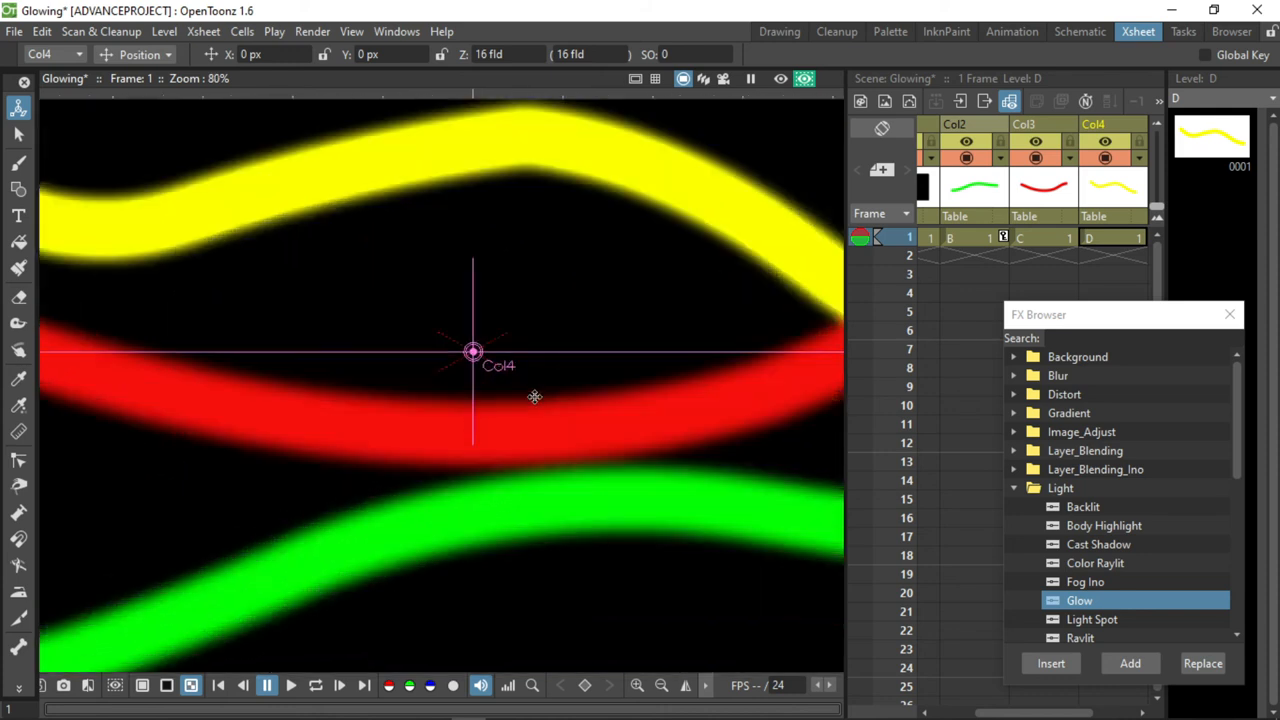
click(781, 79)
scroll(627, 316, down, 4)
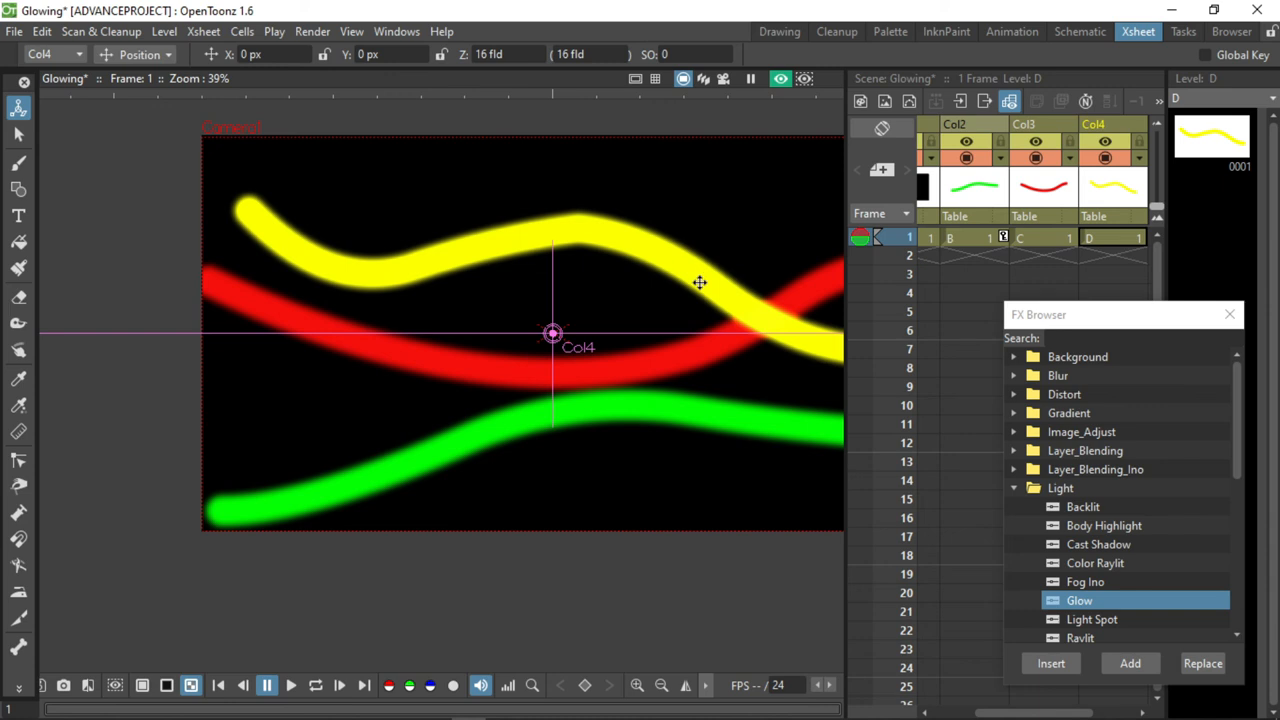
scroll(616, 433, down, 2)
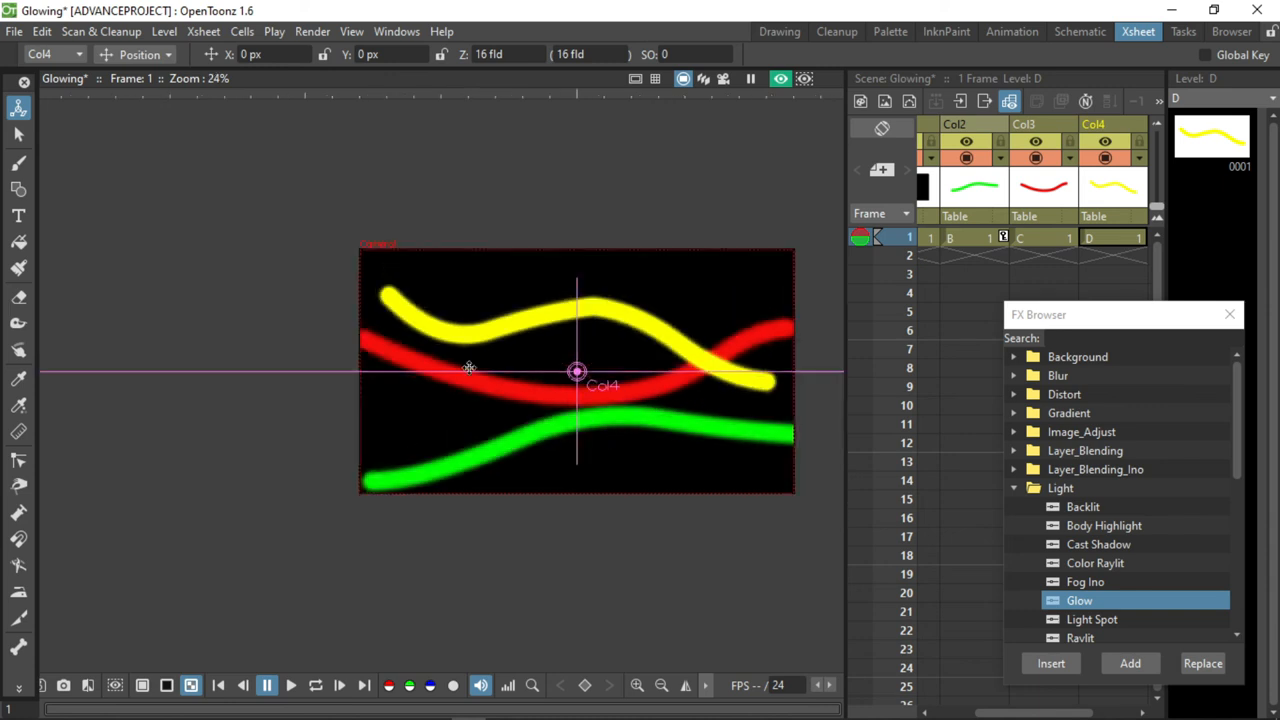
Try a small rectangle with the Geometric tool, and draw a circle over the first dip of the yellow line on Col4.
click(18, 188)
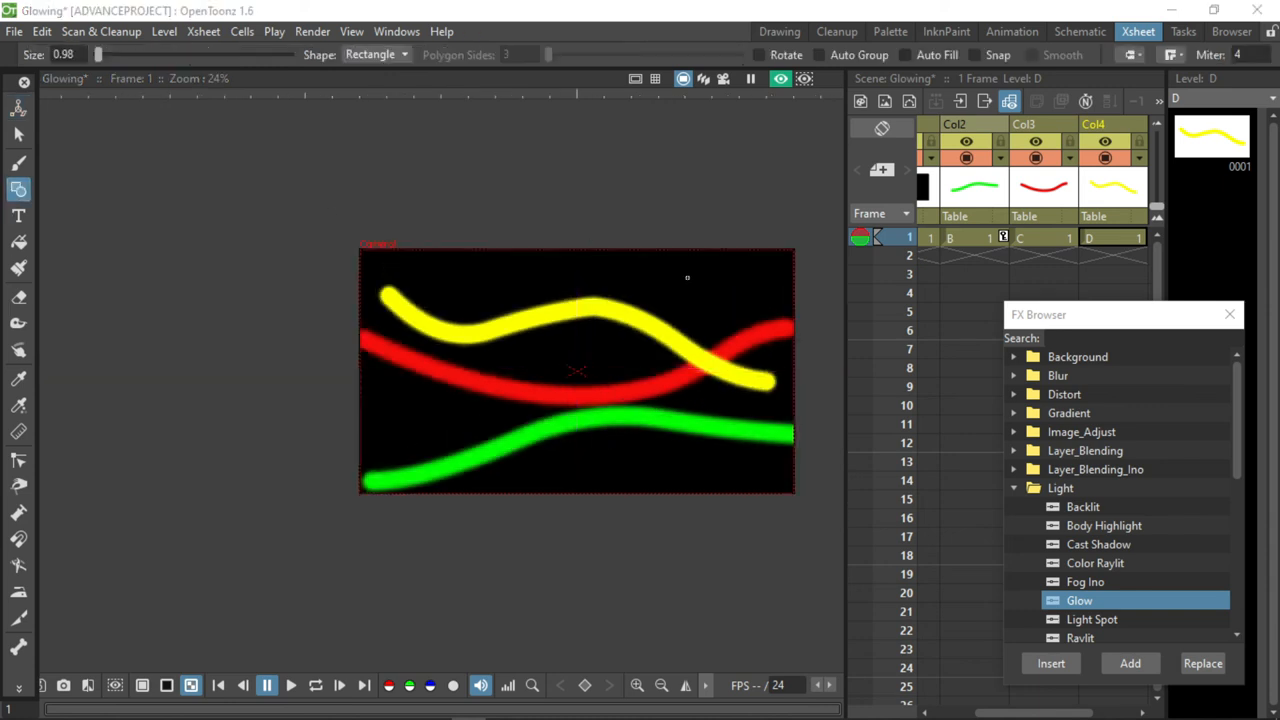
drag(528, 263, 485, 317)
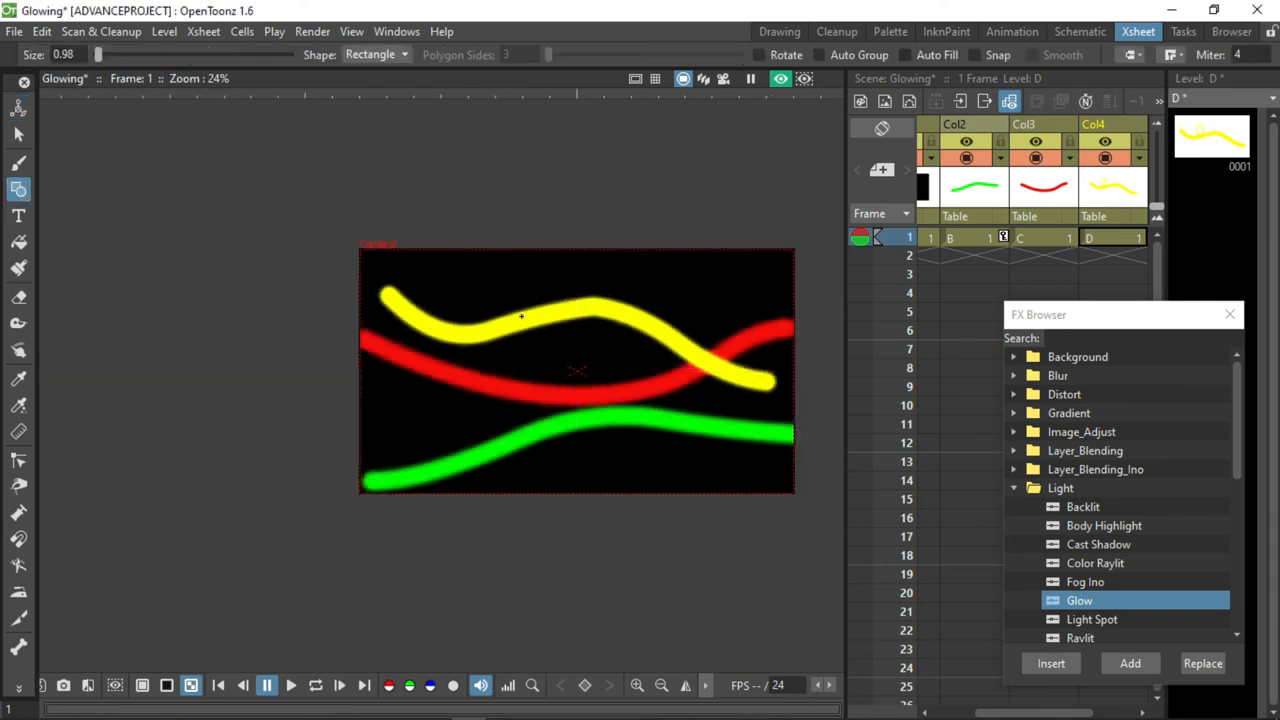
click(375, 54)
click(370, 87)
drag(447, 273, 495, 298)
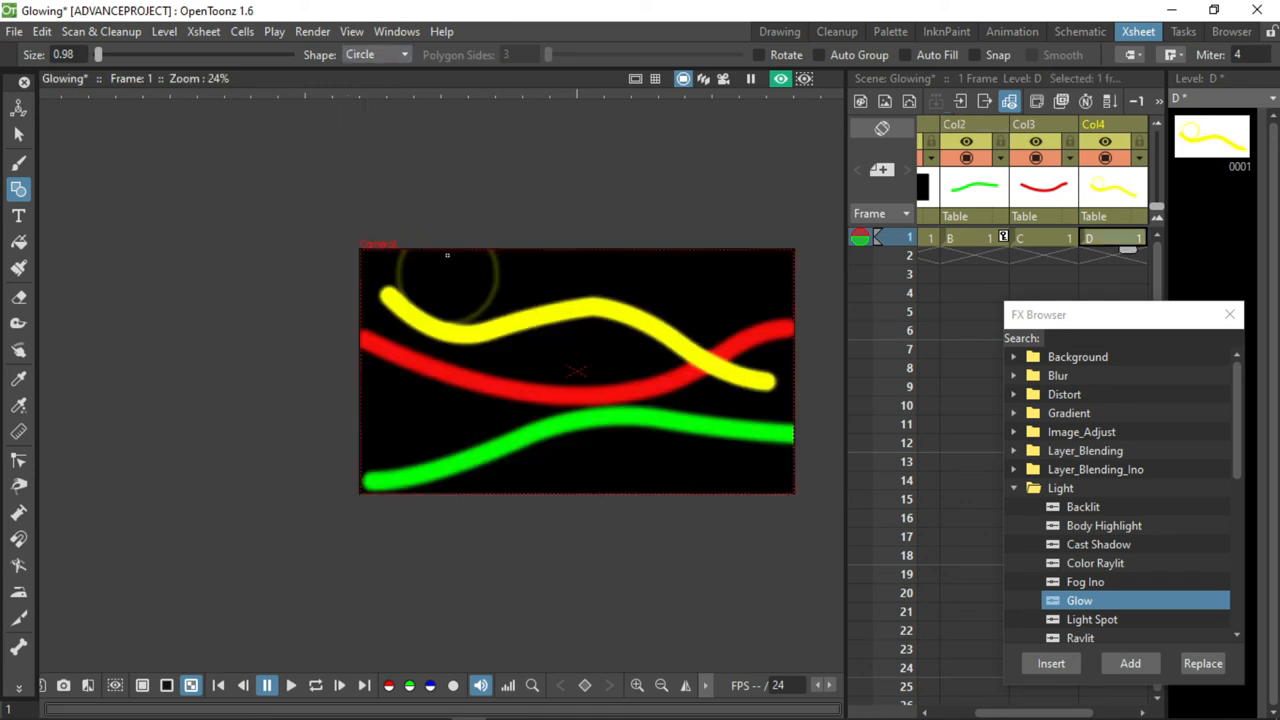
Scale the circle to 58.54% horizontally and 55.6% vertically so it sits just above the yellow line.
click(18, 134)
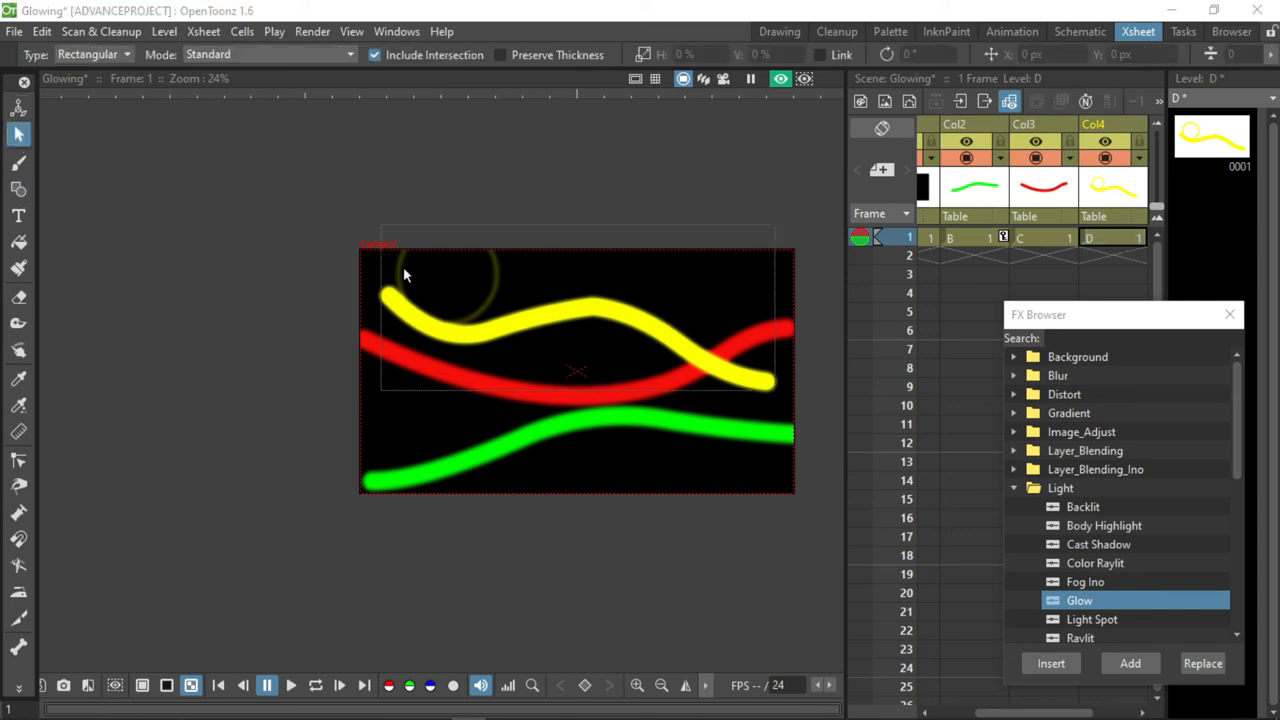
click(399, 267)
drag(398, 222, 438, 274)
scroll(490, 325, up, 4)
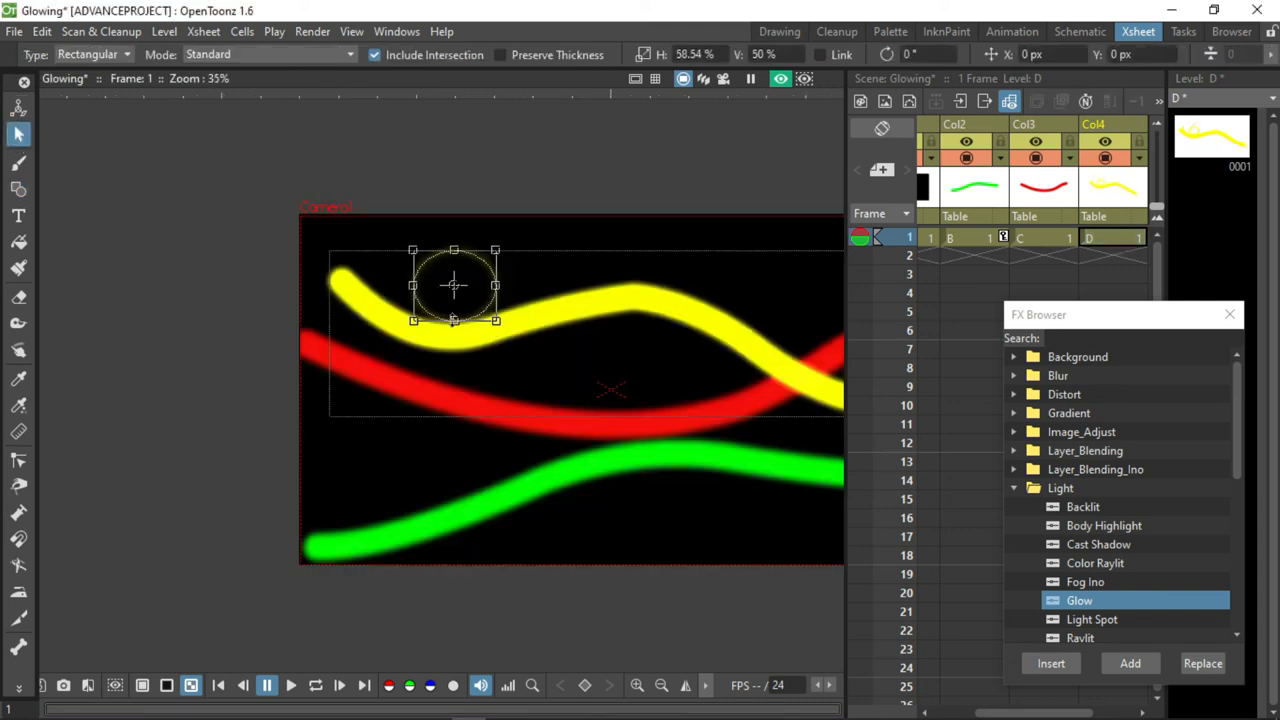
drag(458, 203, 467, 196)
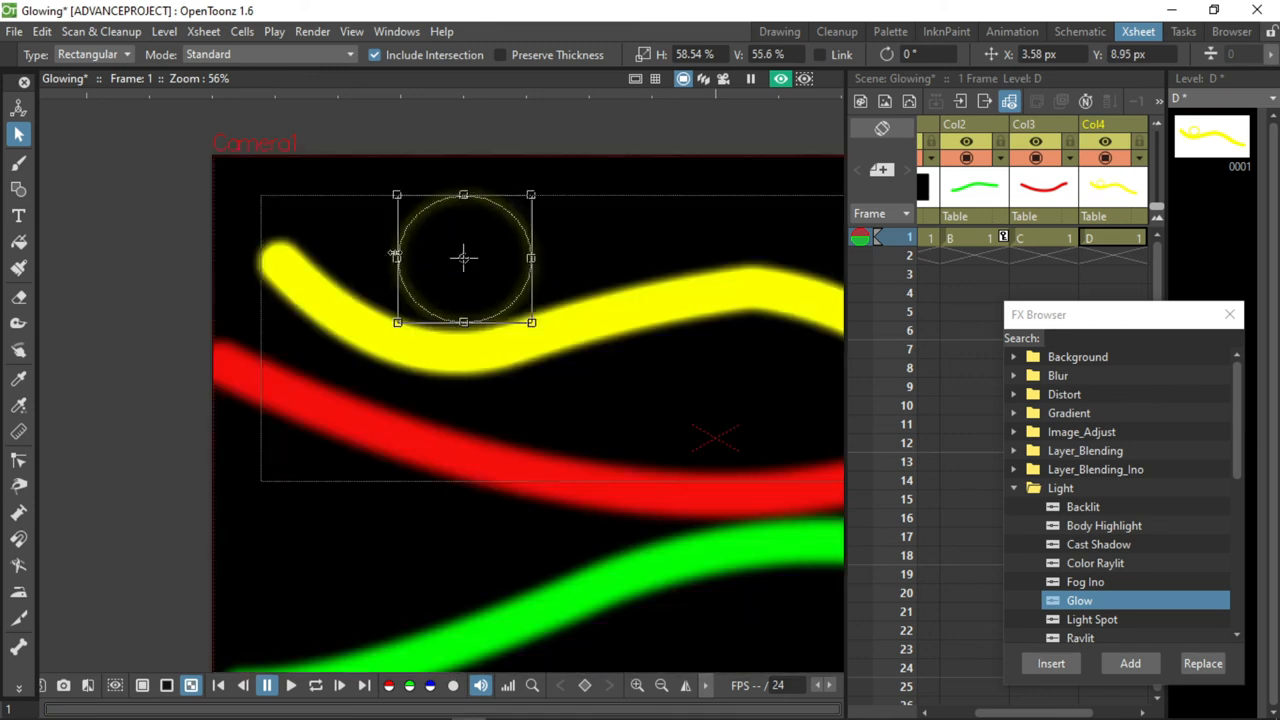
Fill the circle's interior with yellow and examine its glowing edge up close.
click(21, 244)
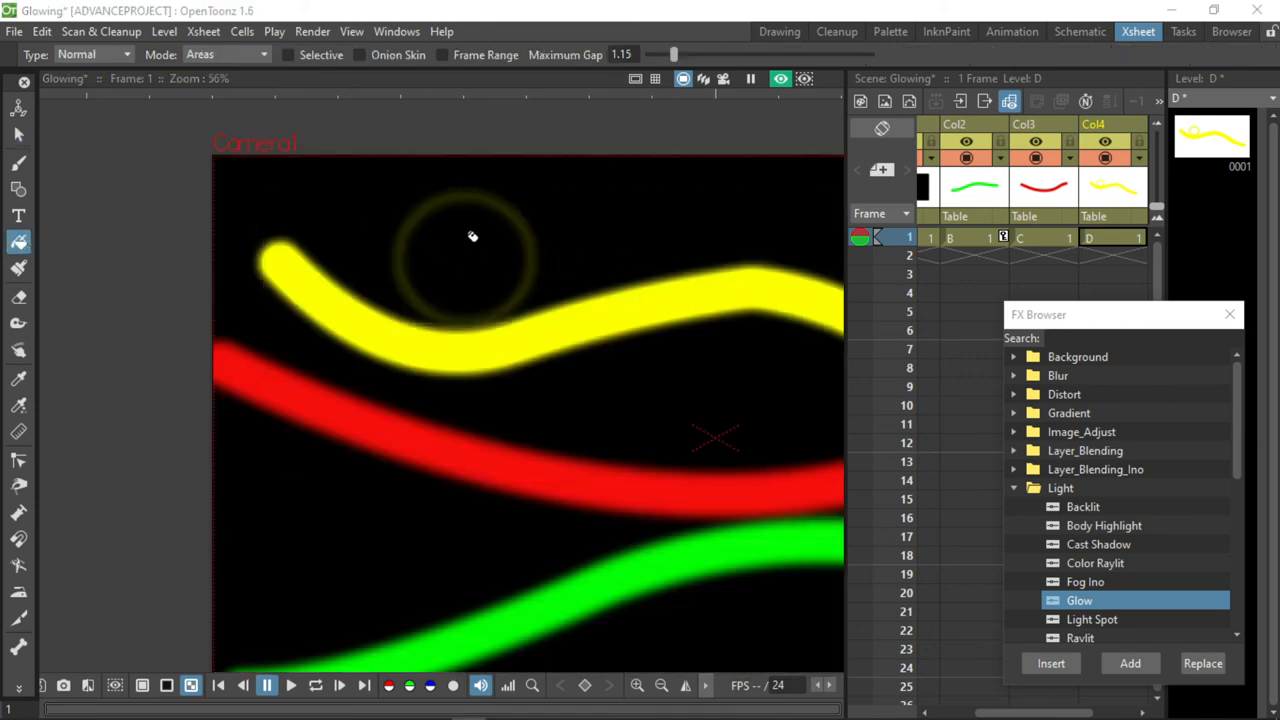
click(522, 262)
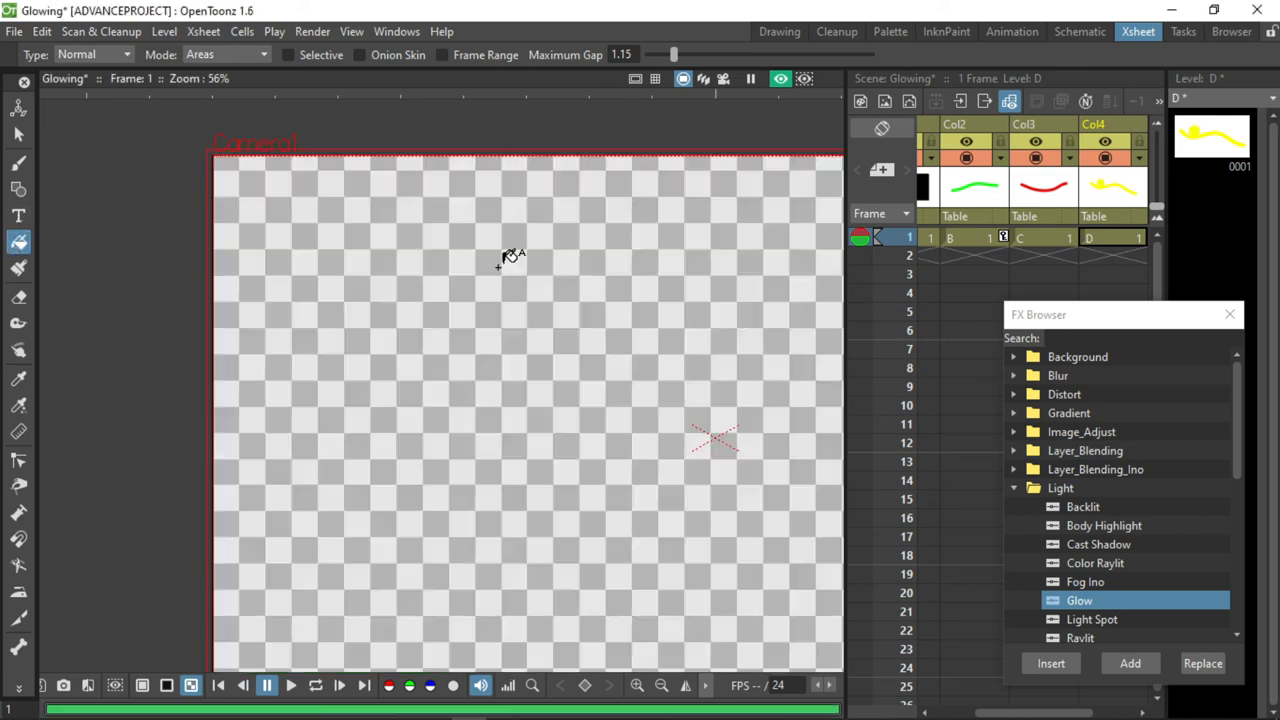
scroll(597, 259, down, 3)
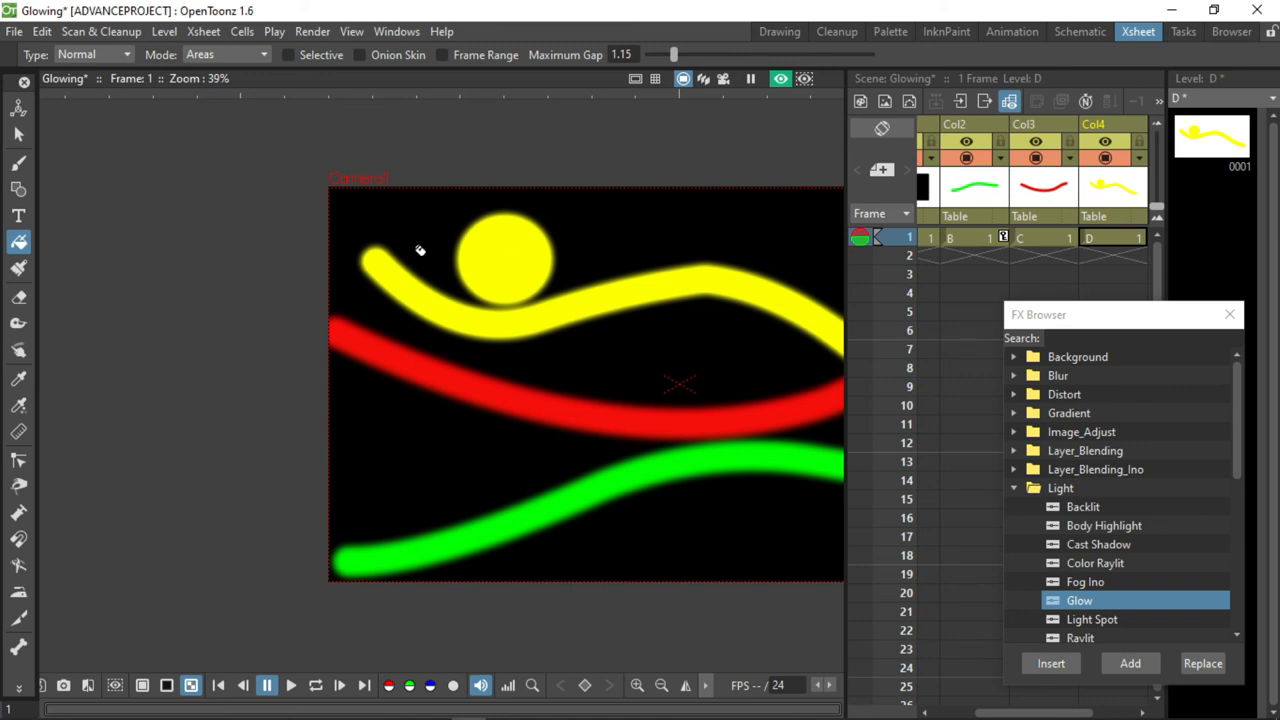
click(19, 135)
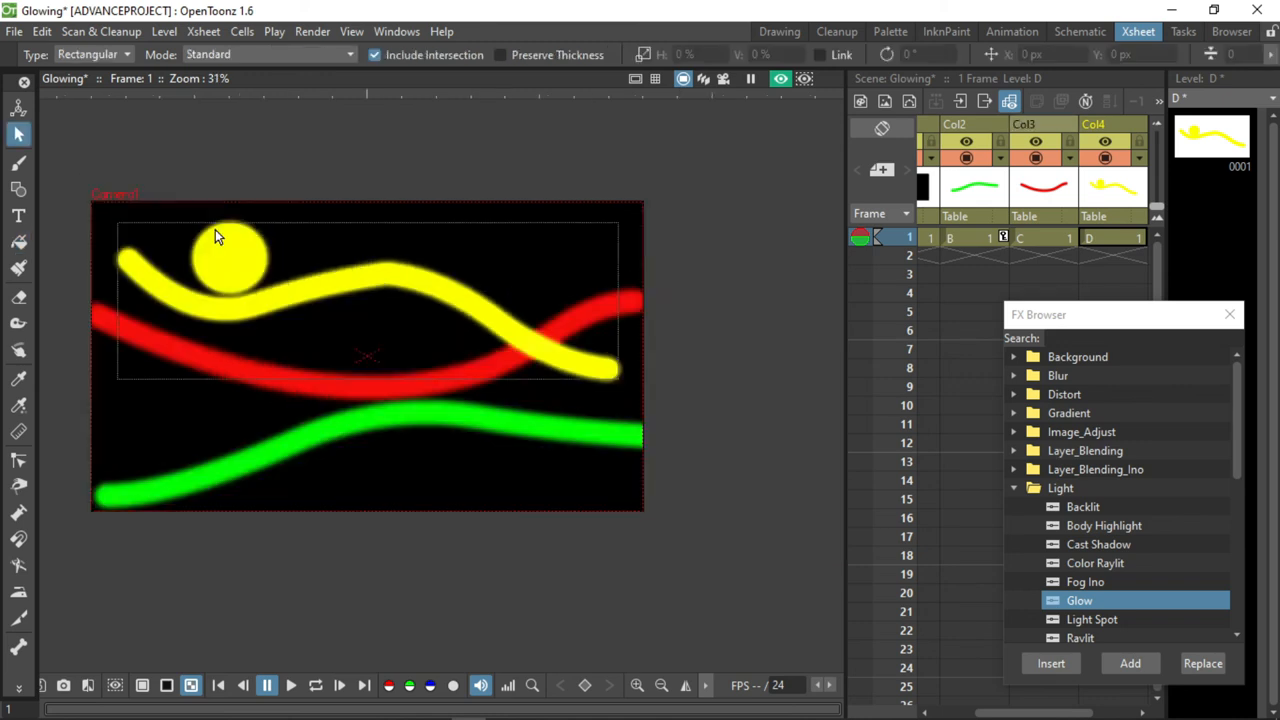
scroll(216, 229, up, 4)
scroll(216, 229, up, 3)
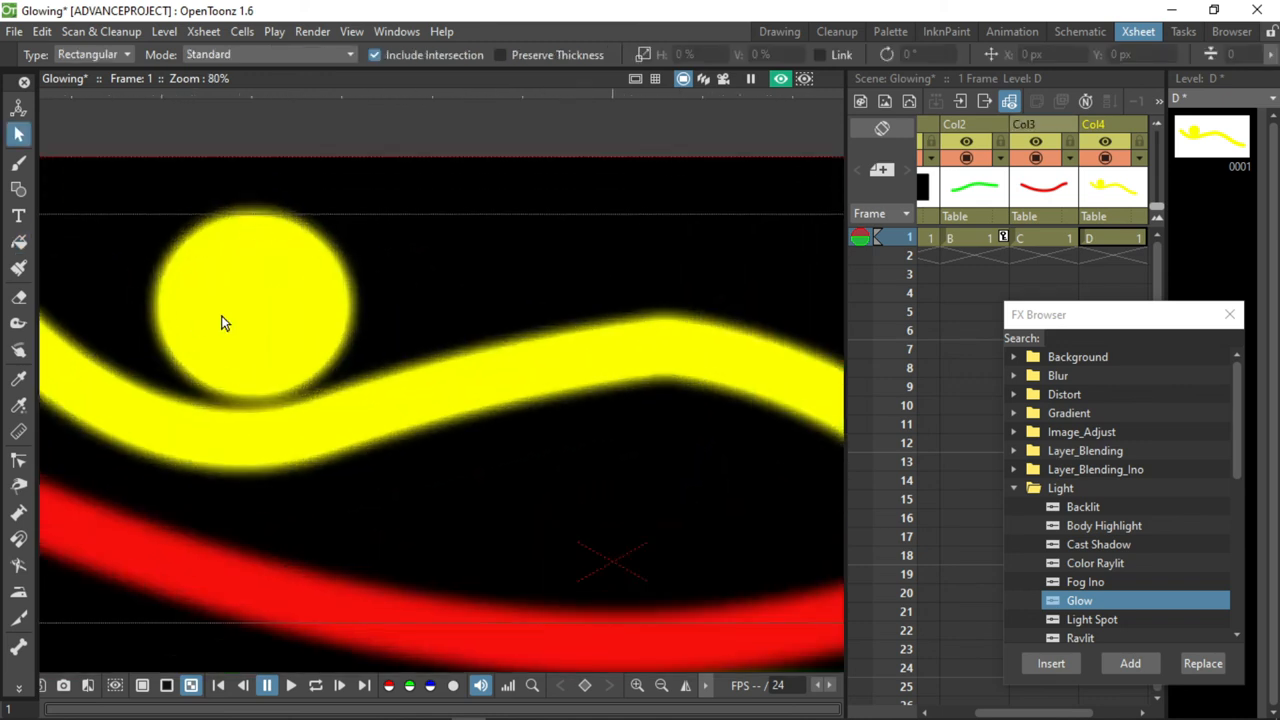
scroll(262, 268, down, 3)
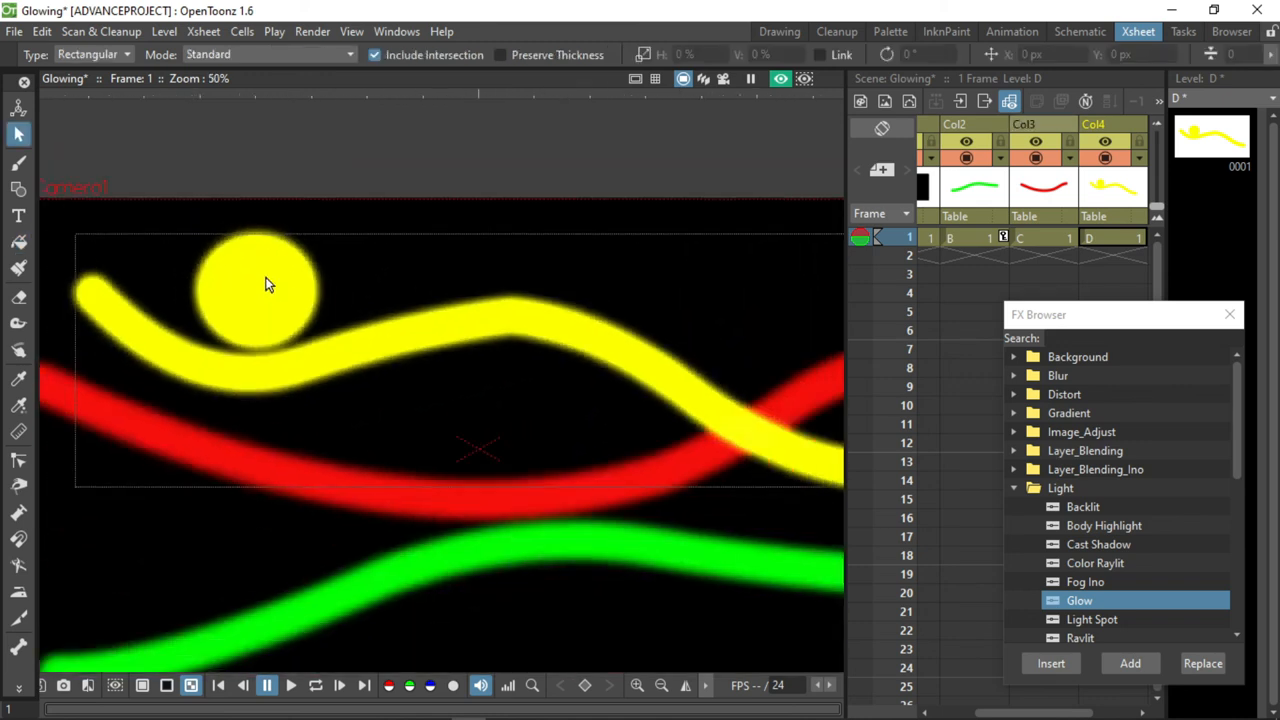
Shrink the filled yellow circle on Col4 to 63.24% horizontally and 65.11% vertically, keeping it round in the yellow line's first dip.
scroll(138, 316, down, 2)
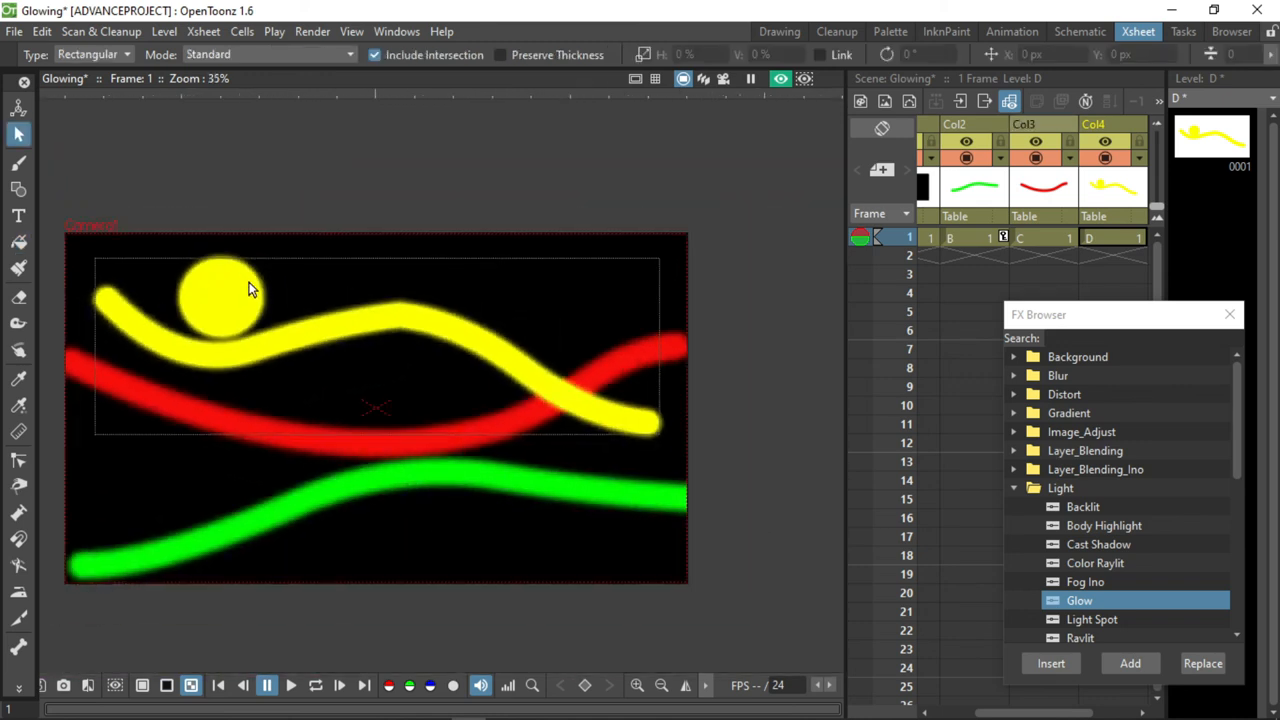
click(250, 289)
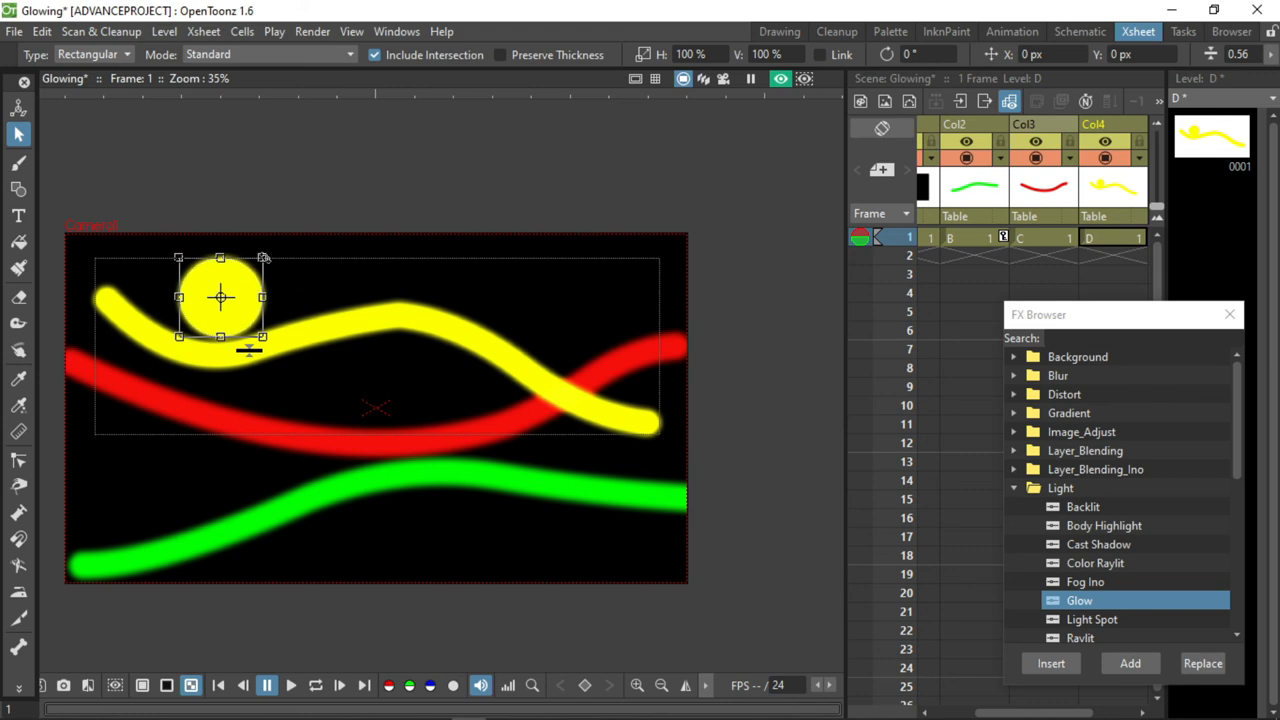
drag(264, 258, 215, 287)
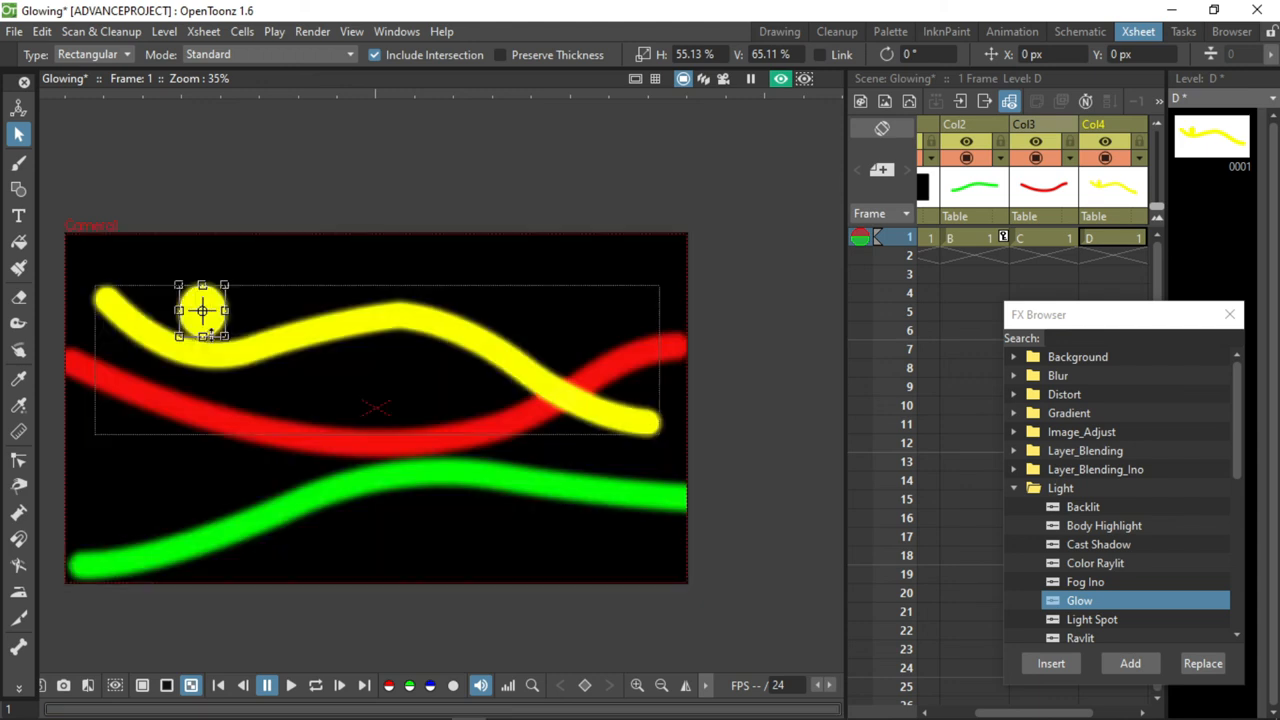
scroll(201, 345, up, 3)
scroll(201, 345, up, 1)
drag(268, 255, 285, 255)
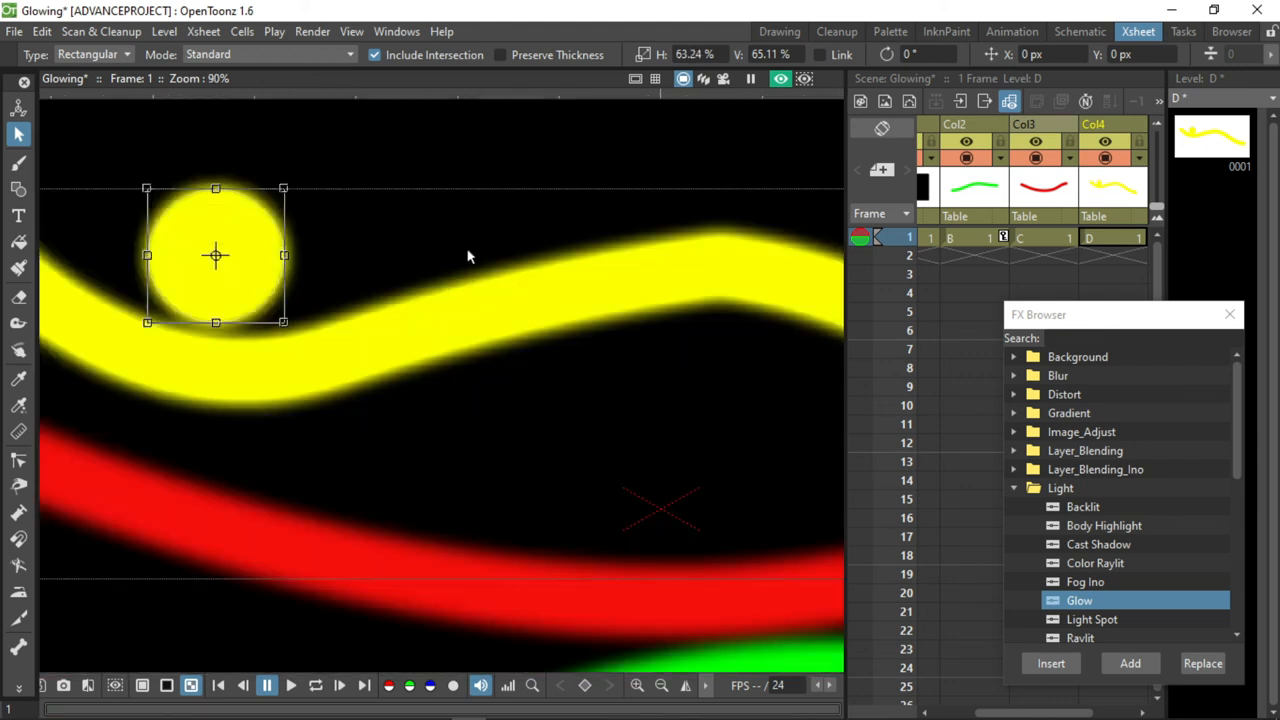
scroll(467, 256, down, 3)
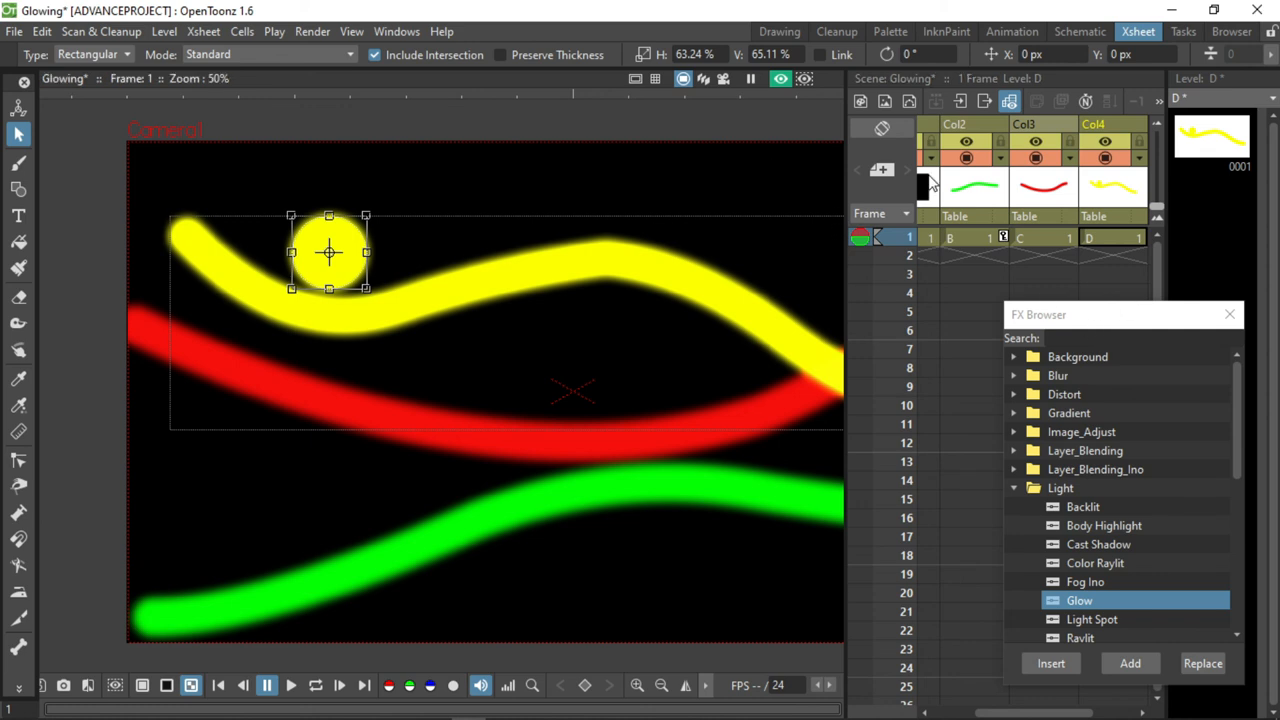
Close the FX Browser and save all changes to the Glowing scene and its levels.
click(1229, 314)
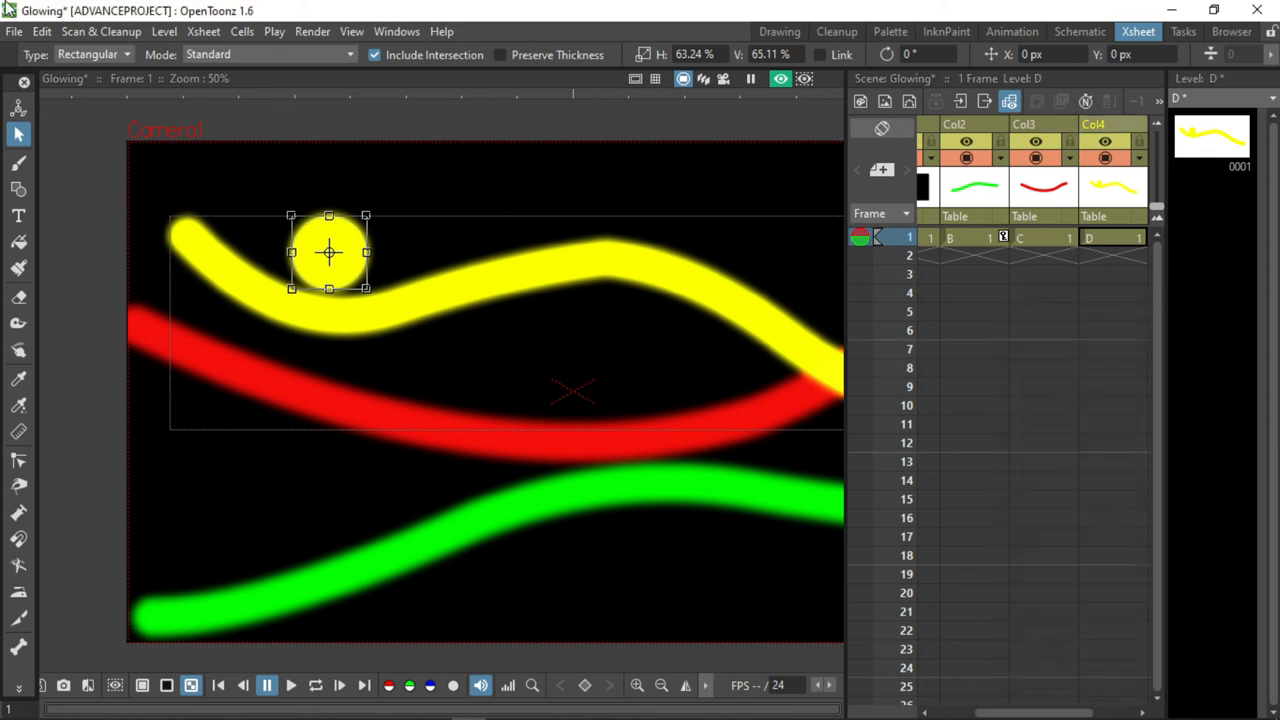
click(14, 31)
click(47, 97)
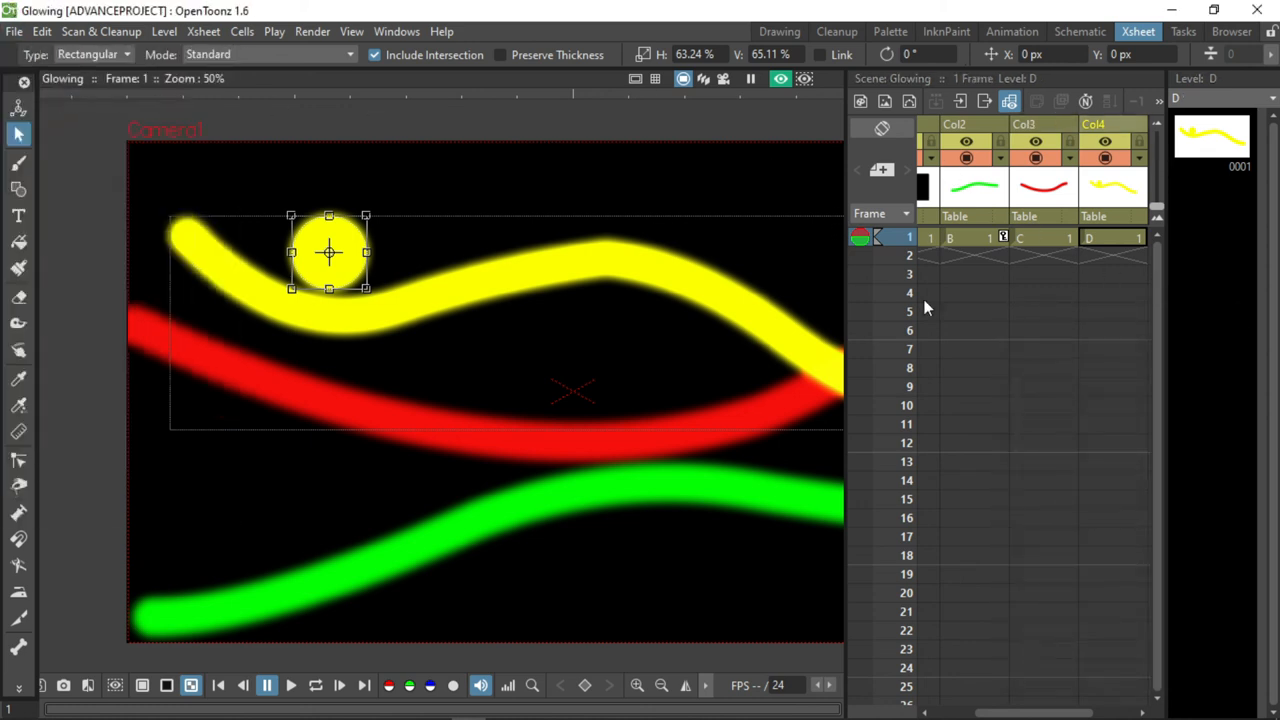